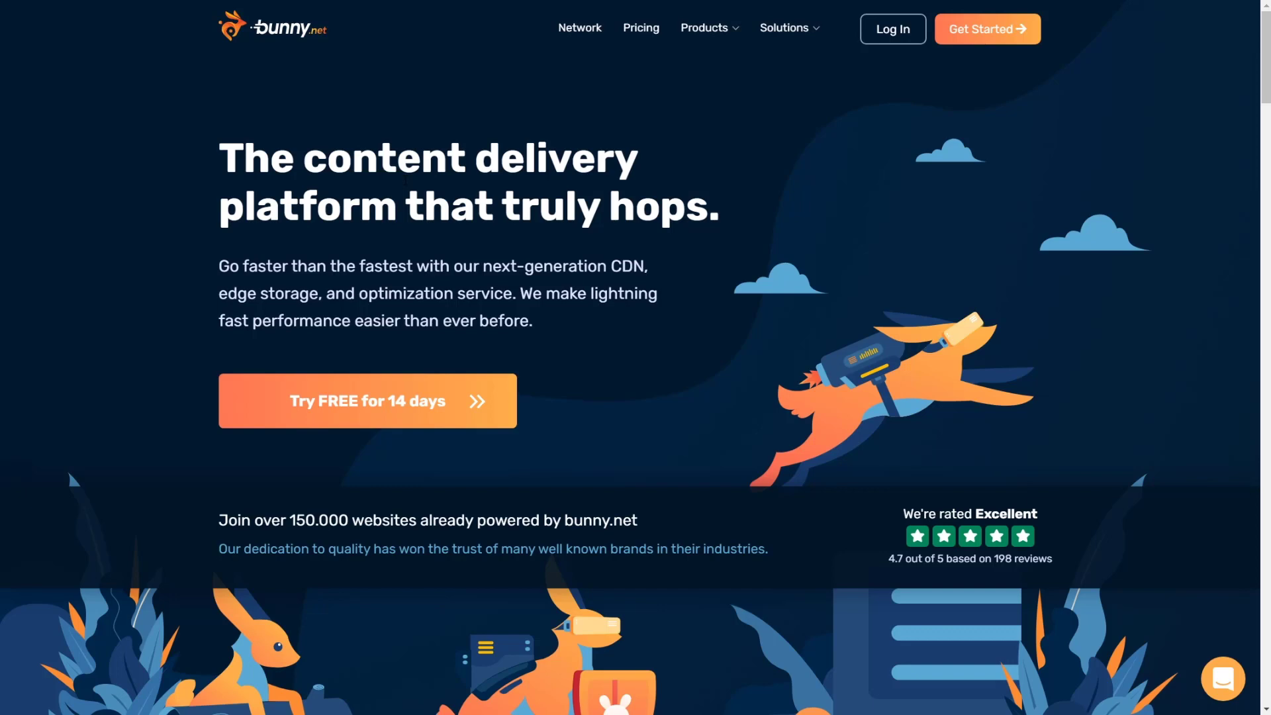
# Step: Open bunny.net's Network overview and inspect locations on the network map
pyautogui.click(578, 30)
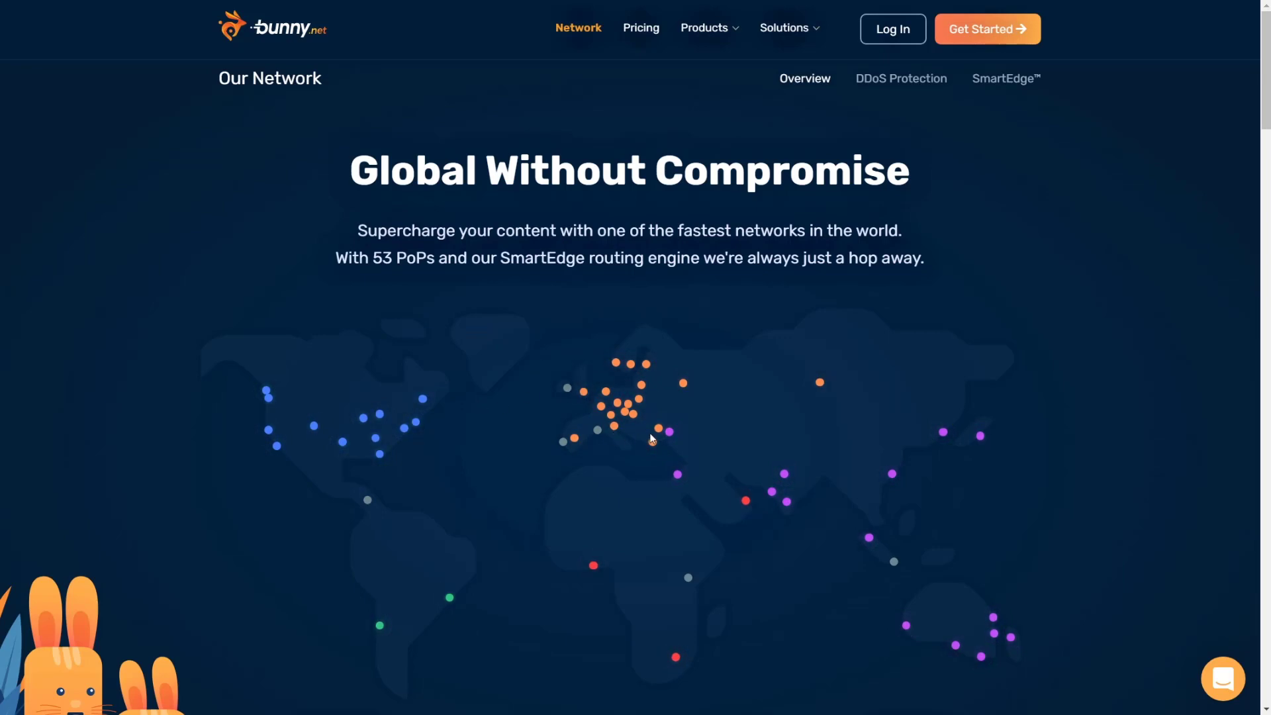
pyautogui.moveTo(568, 397)
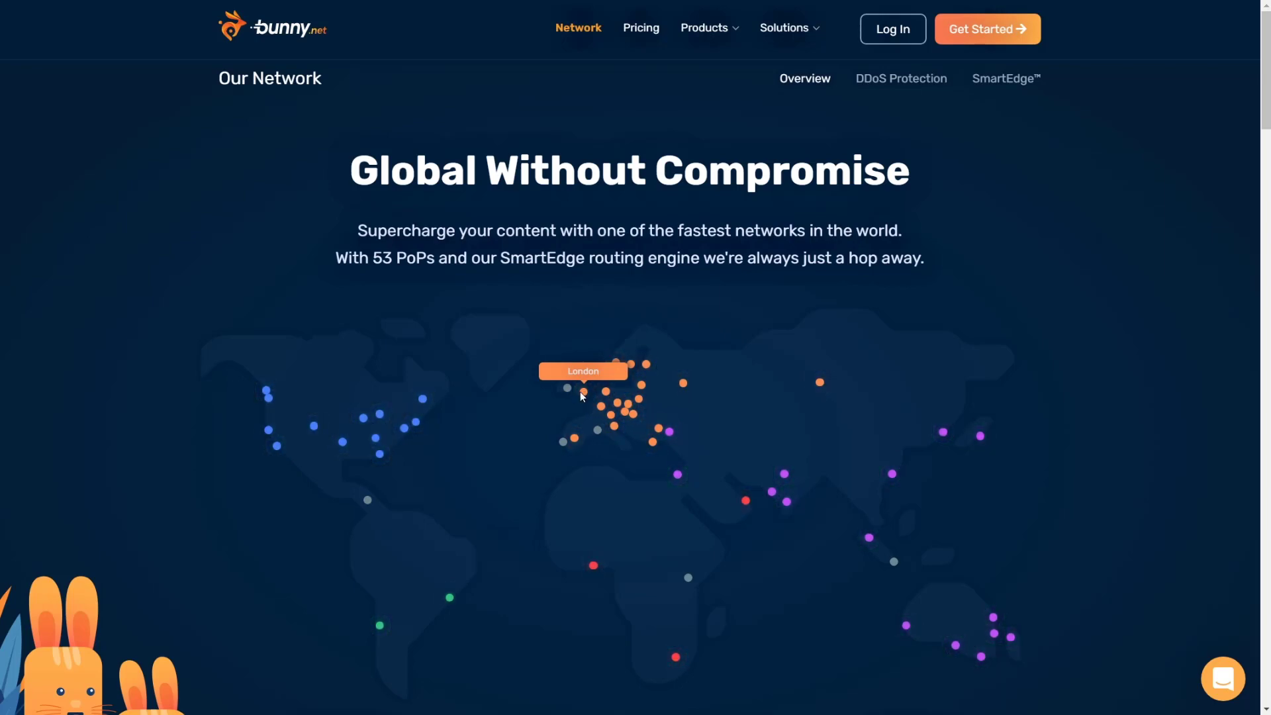
pyautogui.moveTo(278, 445)
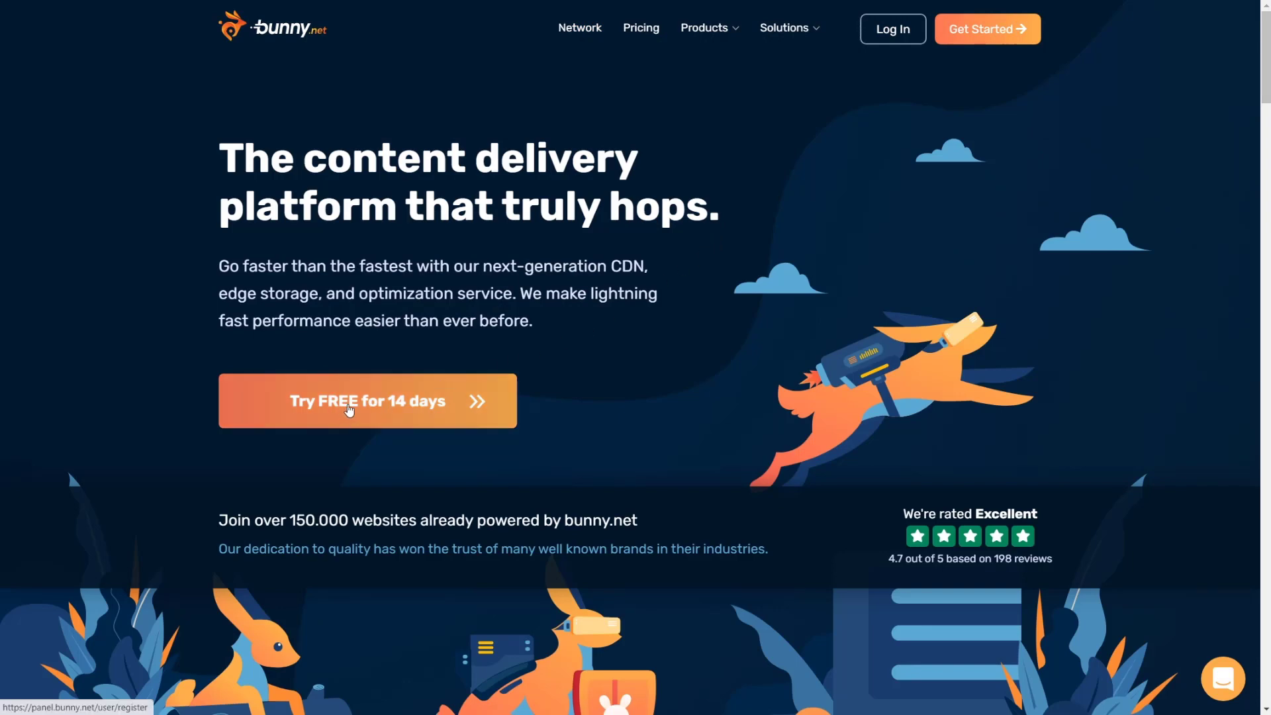
# Step: Start the 14-day free trial sign-up from the bunny.net homepage
pyautogui.click(440, 412)
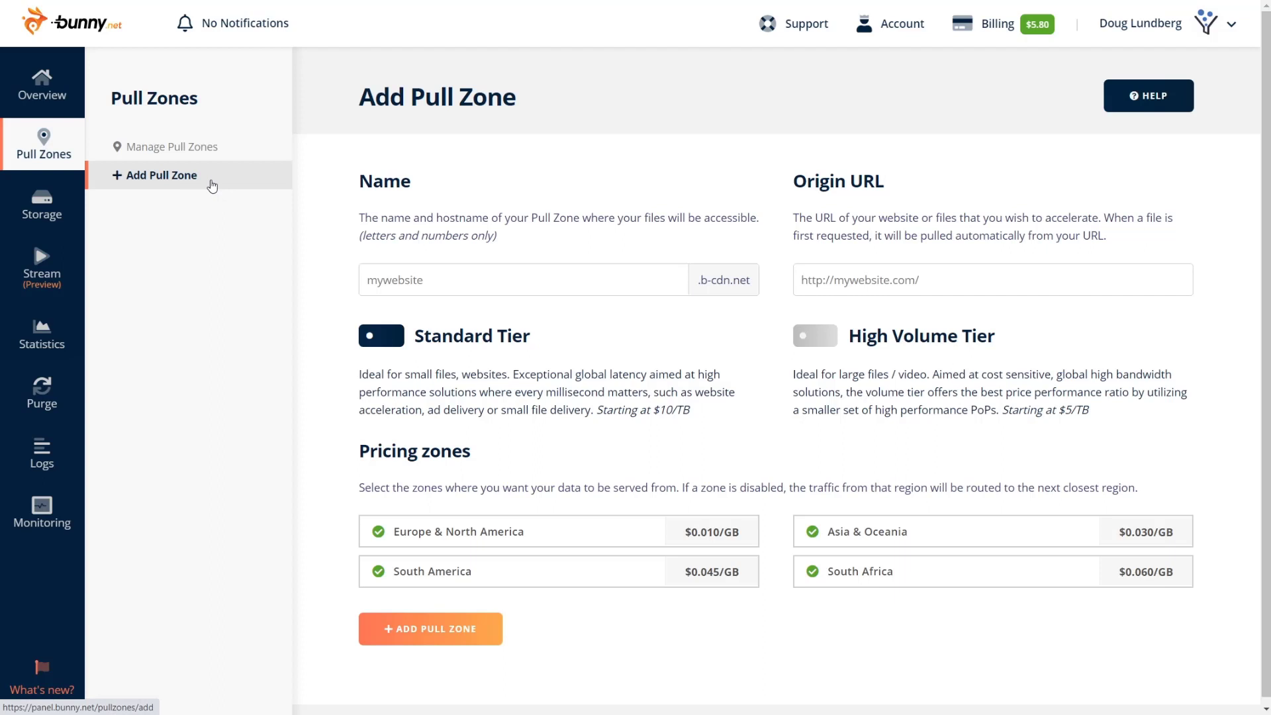
pyautogui.click(469, 276)
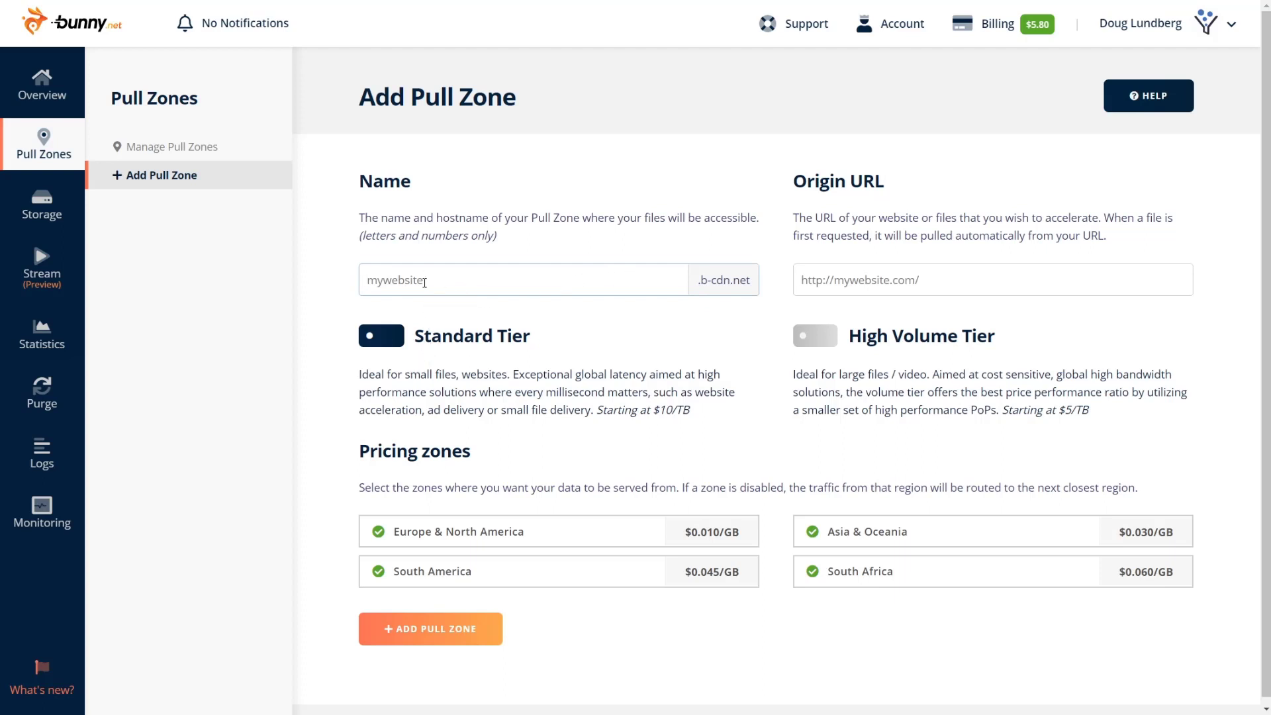
pyautogui.write('convologycemo')
pyautogui.click(858, 253)
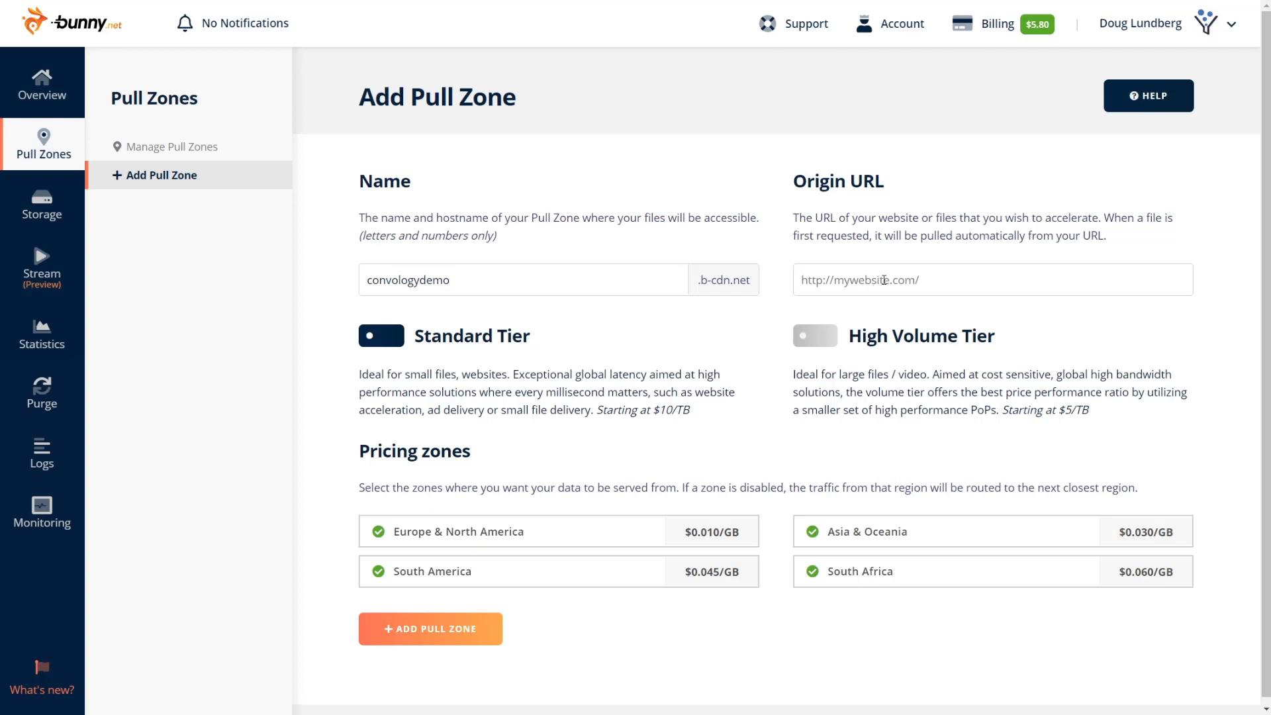
pyautogui.click(884, 280)
pyautogui.write('h')
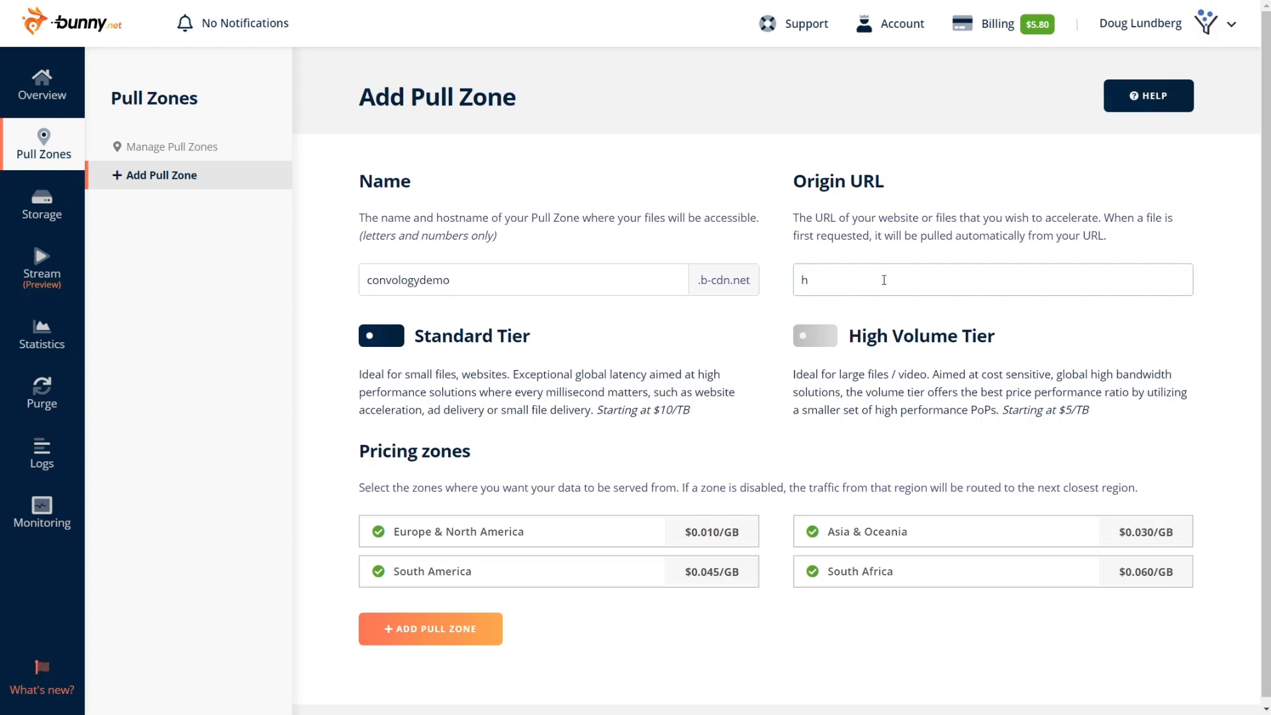
pyautogui.write('ttps://www.convologydemo.com')
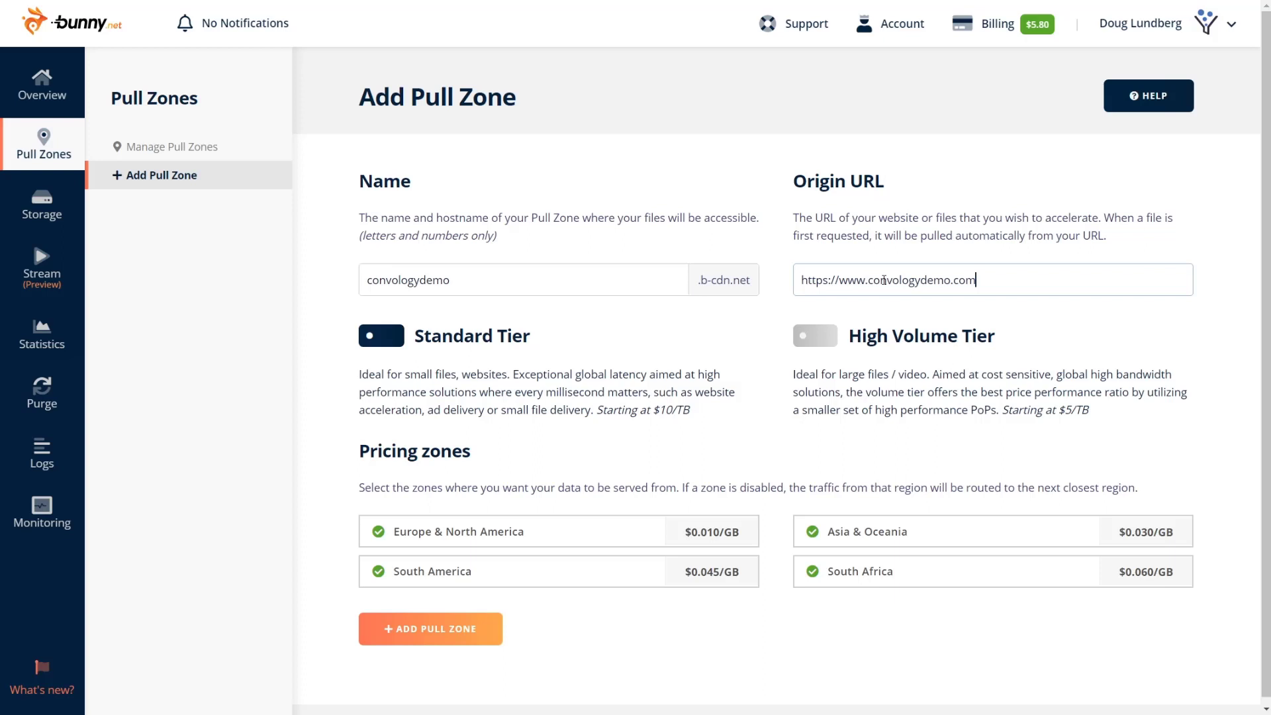
pyautogui.click(584, 366)
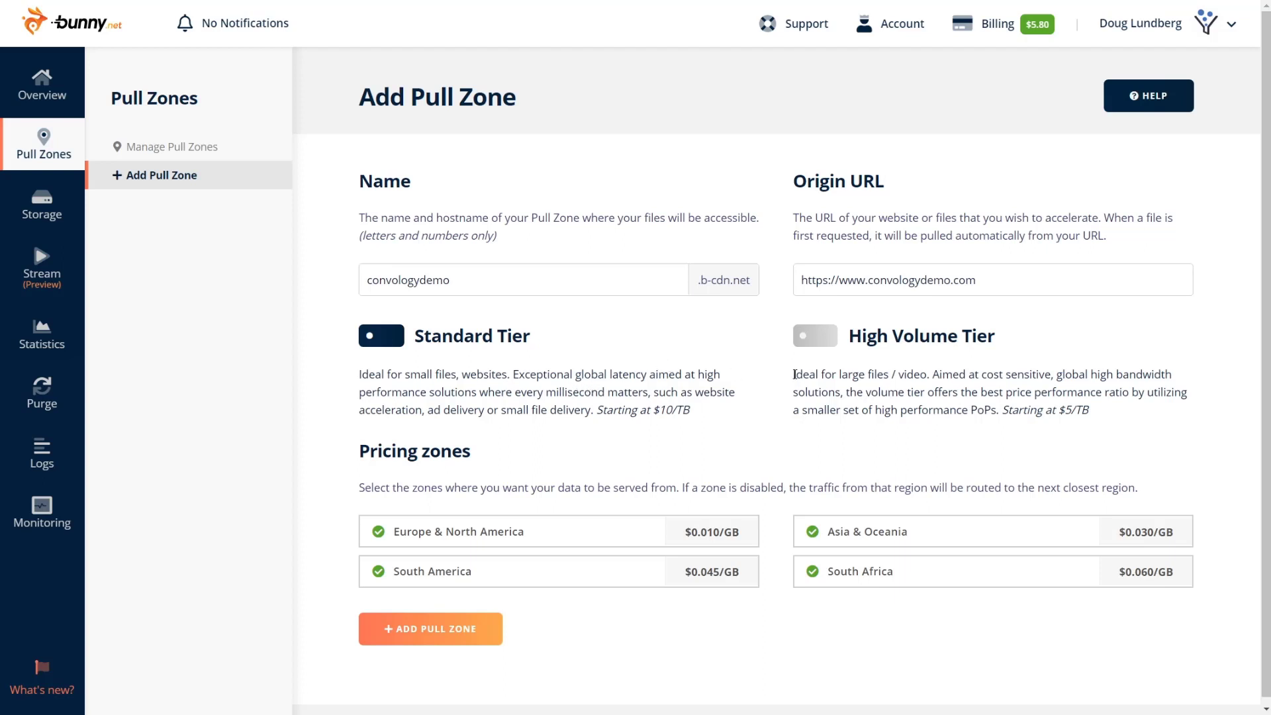
pyautogui.moveTo(793, 374); pyautogui.dragTo(912, 374)
pyautogui.click(866, 411)
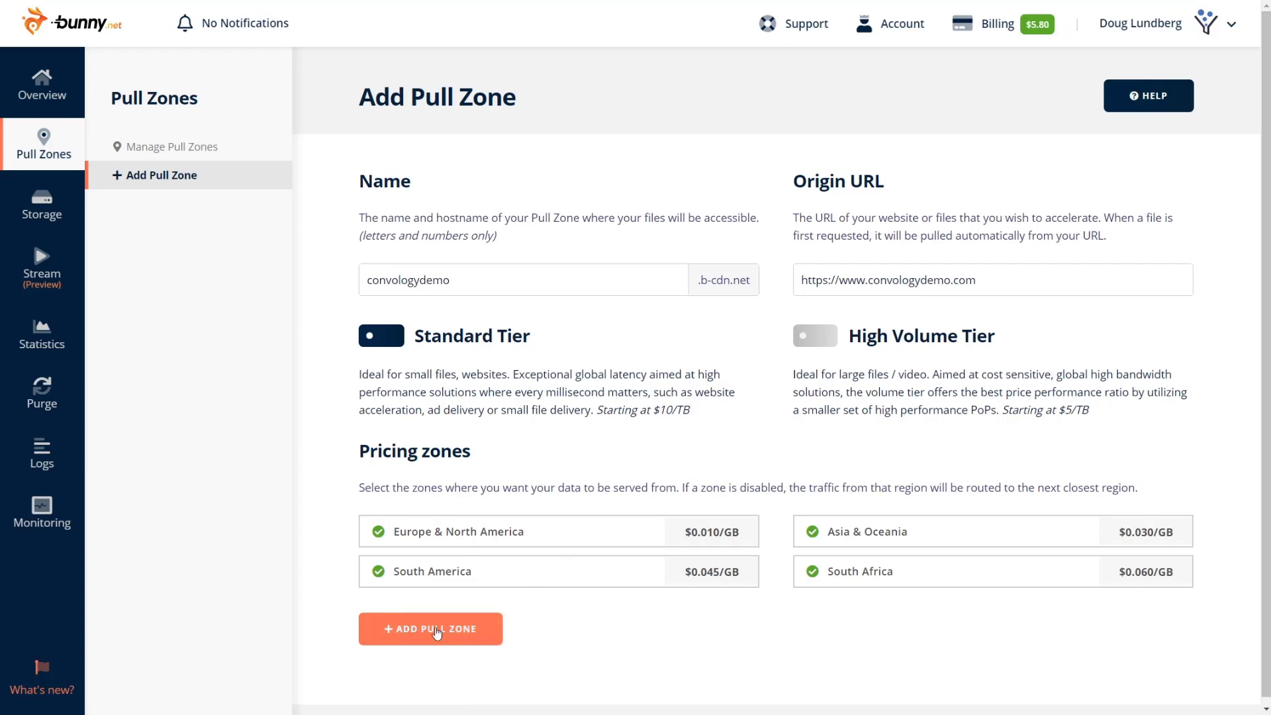
# Step: Create the convologydemo pull zone and scroll through its WordPress setup instructions
pyautogui.click(439, 629)
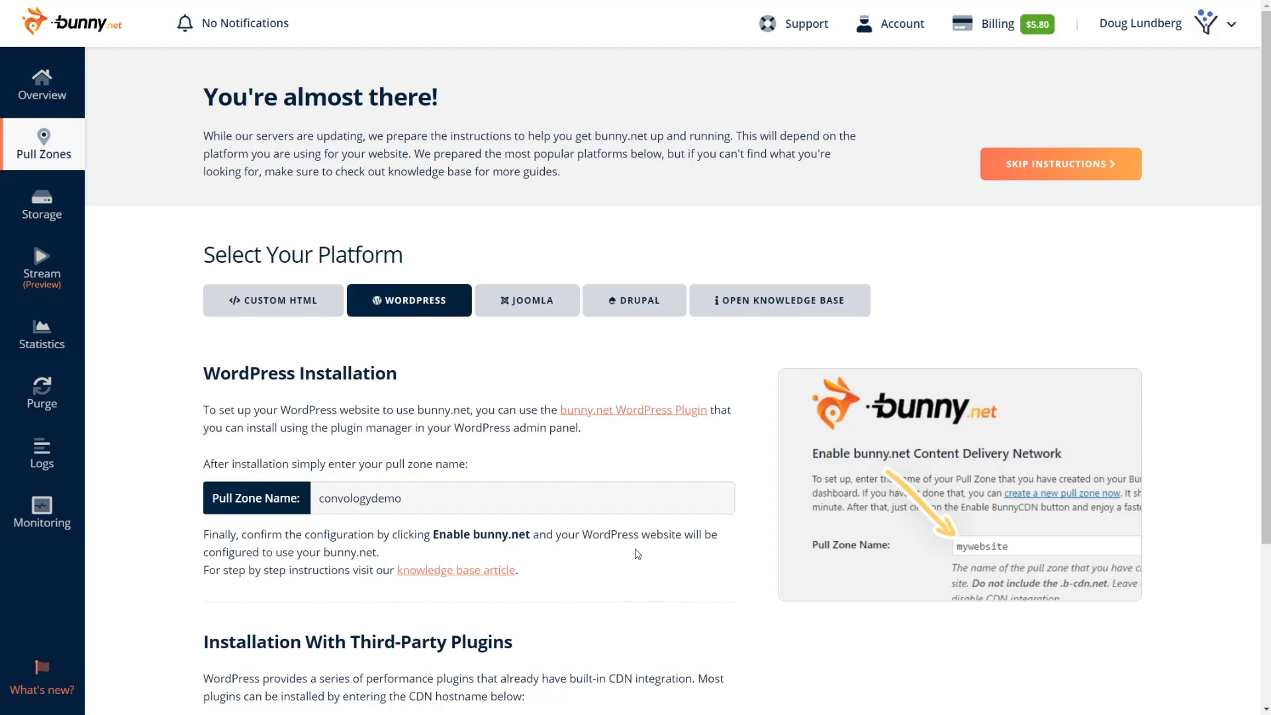
pyautogui.scroll(-3, 586, 511)
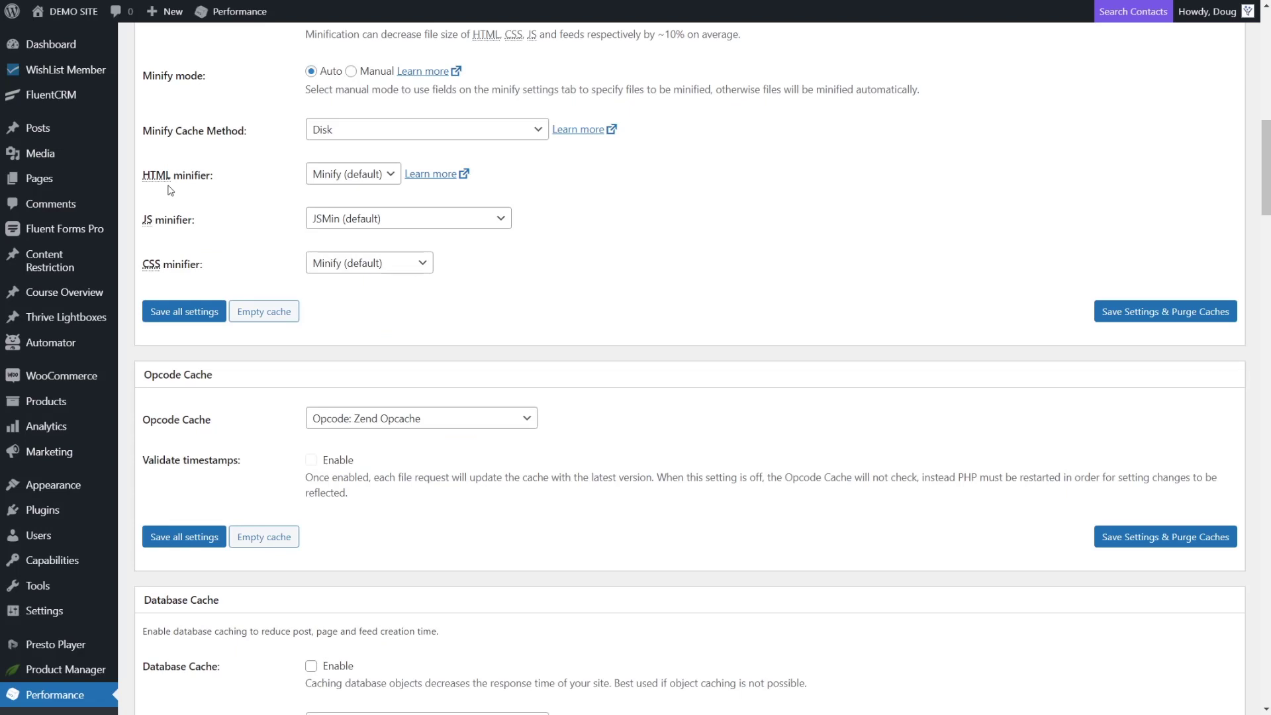
# Step: Enable the CDN in W3 Total Cache General Settings and save
pyautogui.scroll(-3, 172, 471)
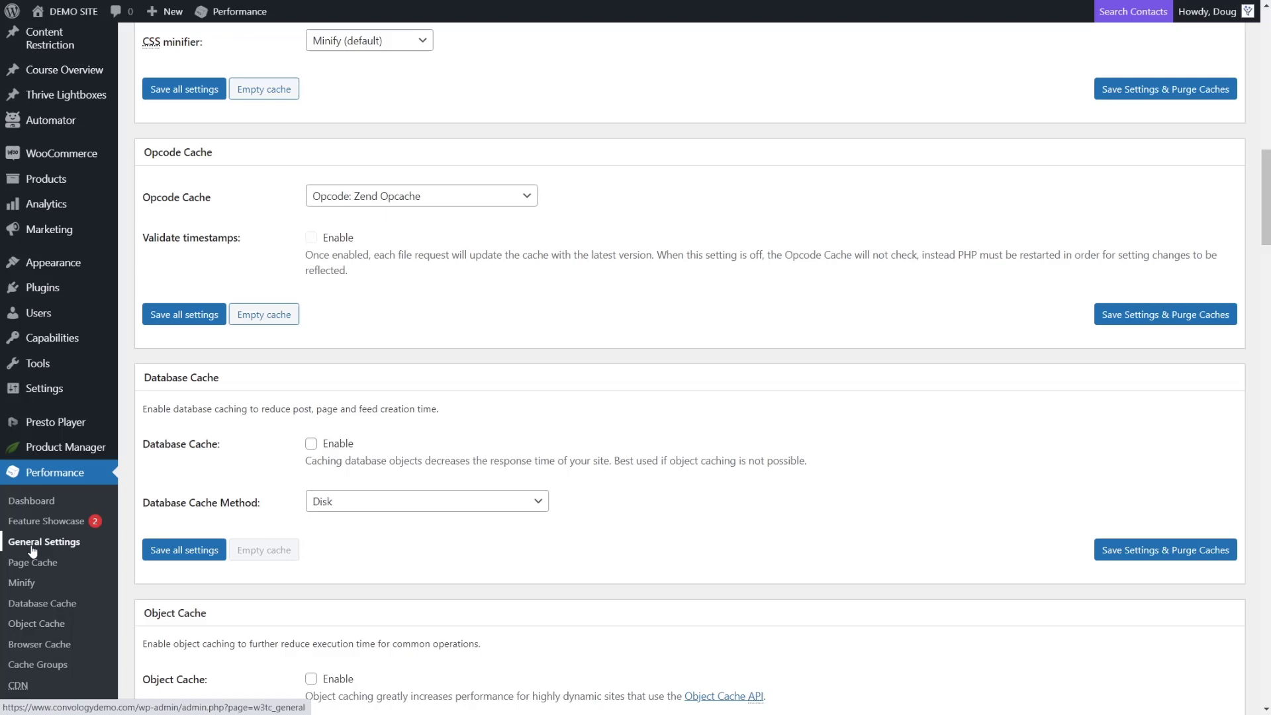
pyautogui.scroll(-5, 431, 317)
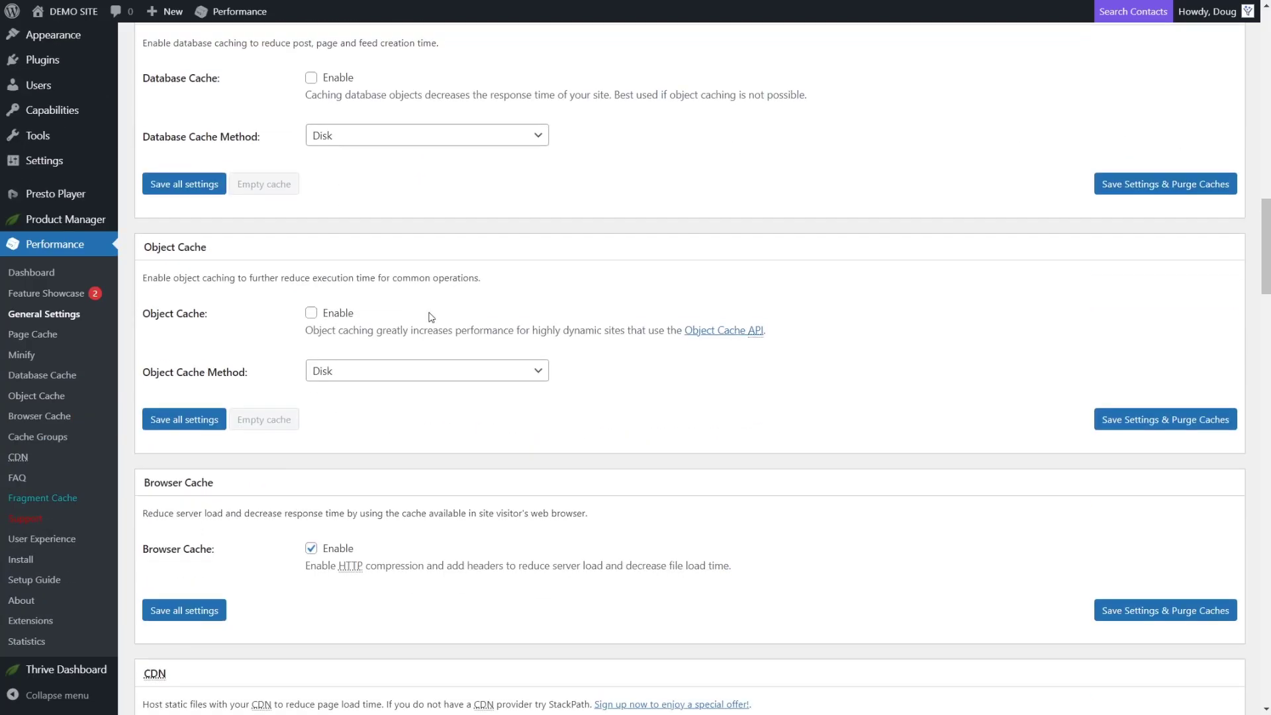
pyautogui.scroll(-6, 430, 317)
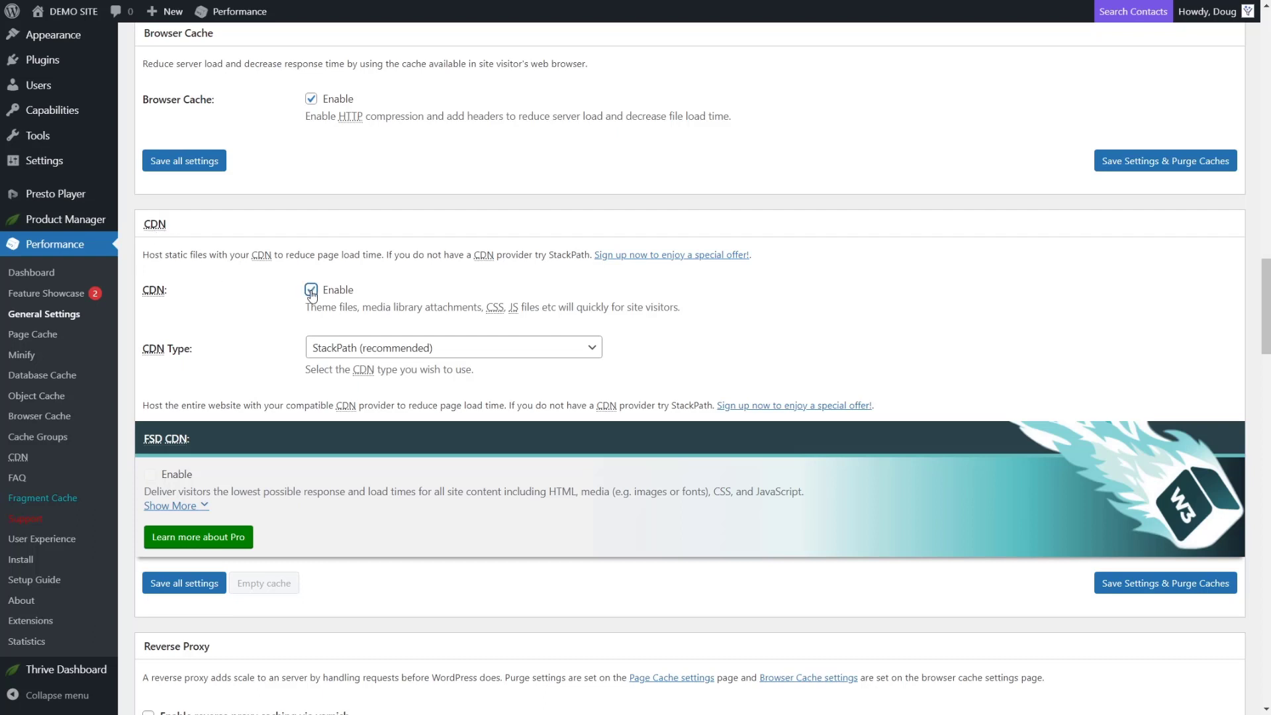
pyautogui.click(191, 583)
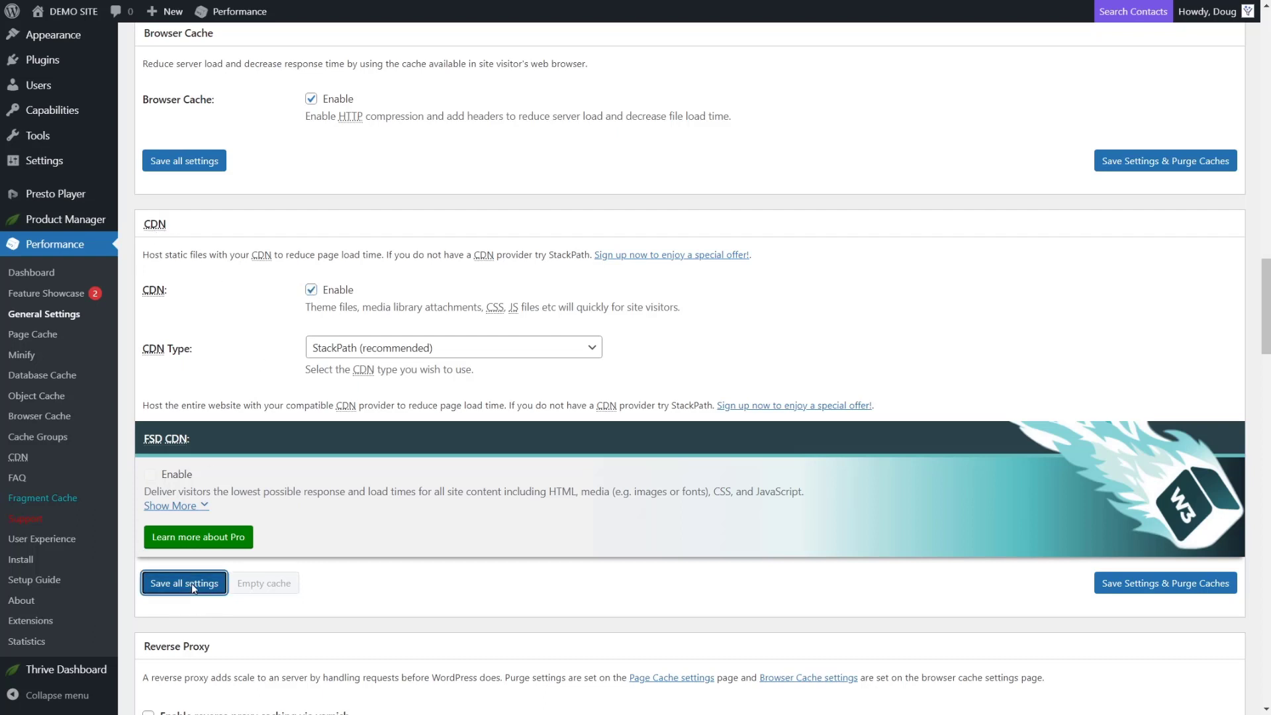
# Step: Set the CDN Type to Generic Mirror and save all settings
pyautogui.scroll(-20, 269, 514)
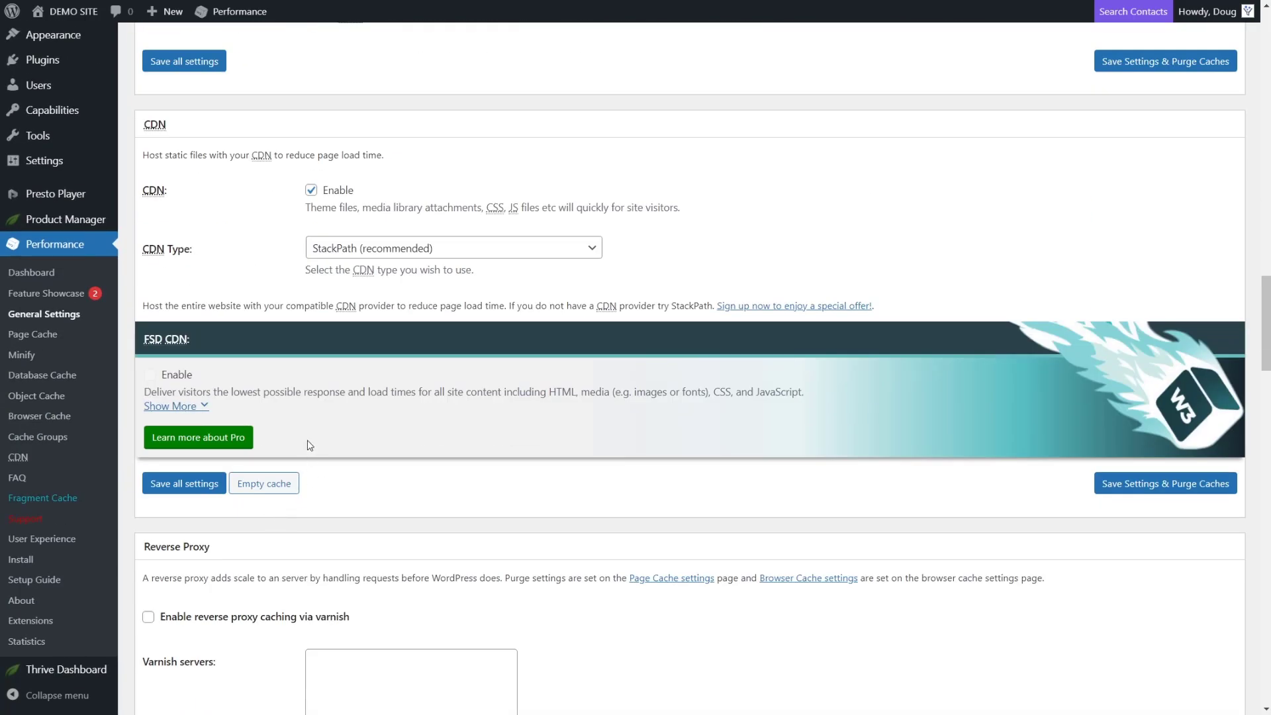
pyautogui.click(329, 253)
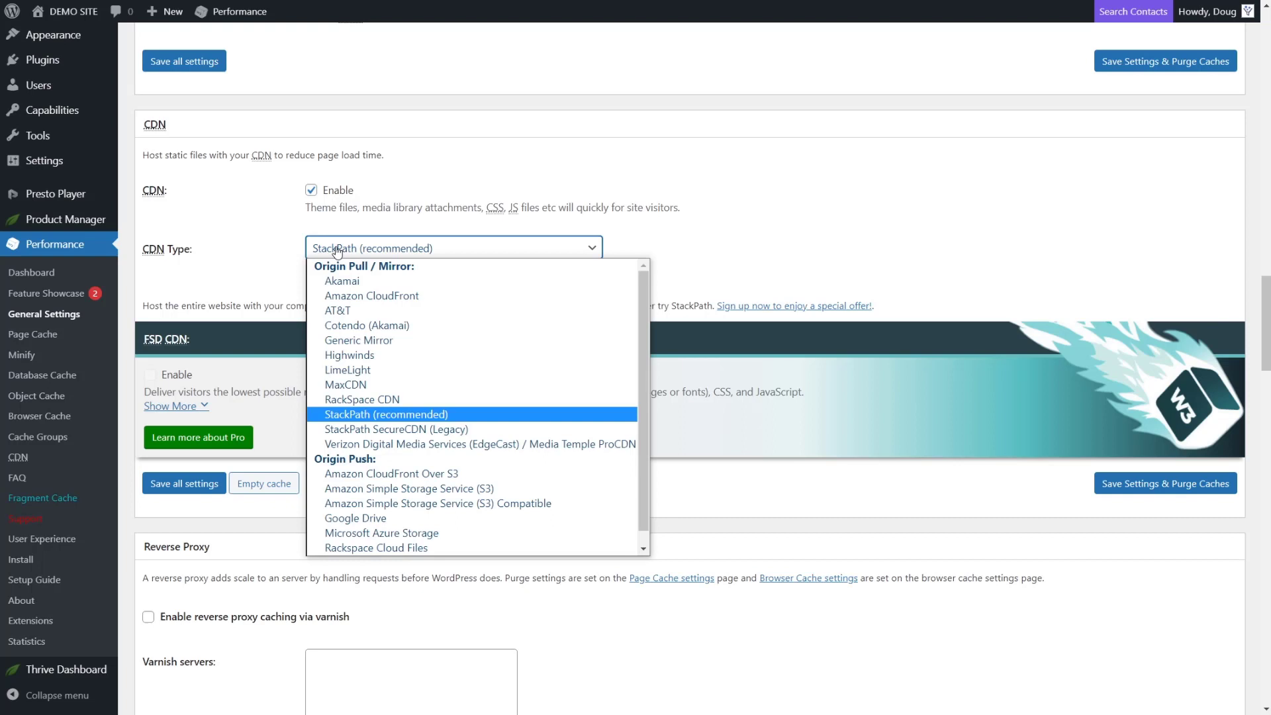
pyautogui.click(284, 257)
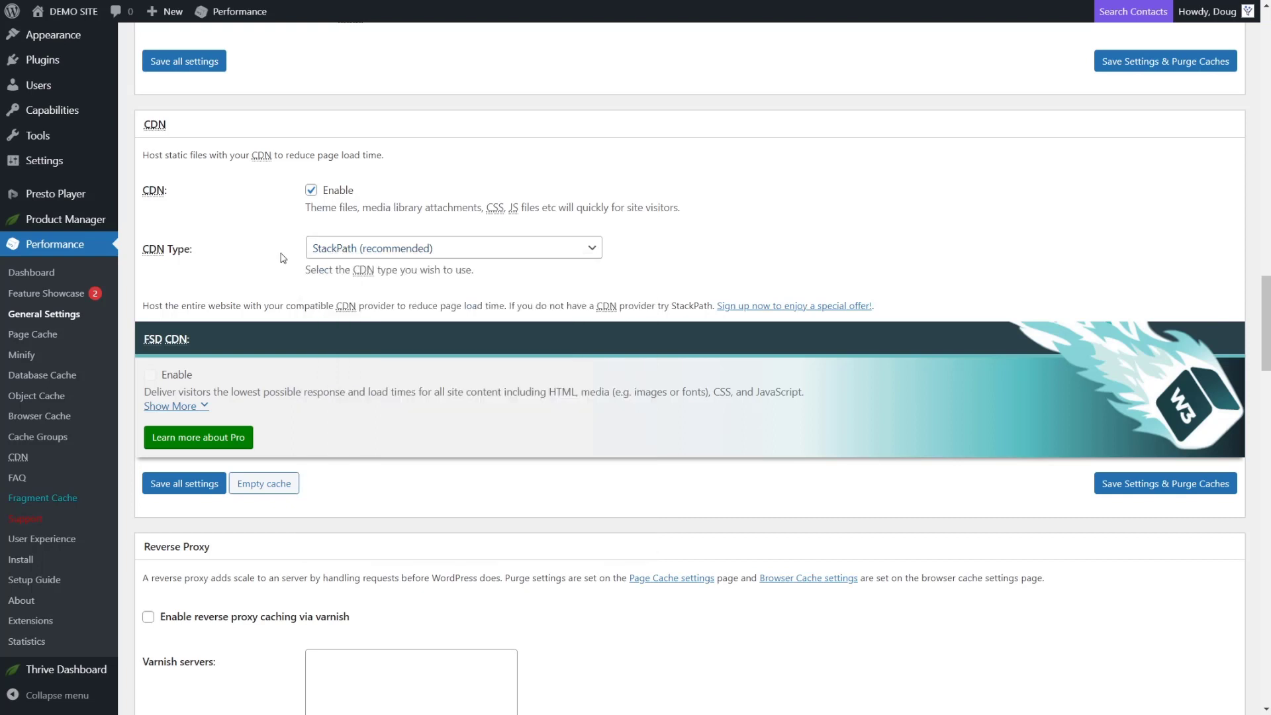
pyautogui.click(367, 254)
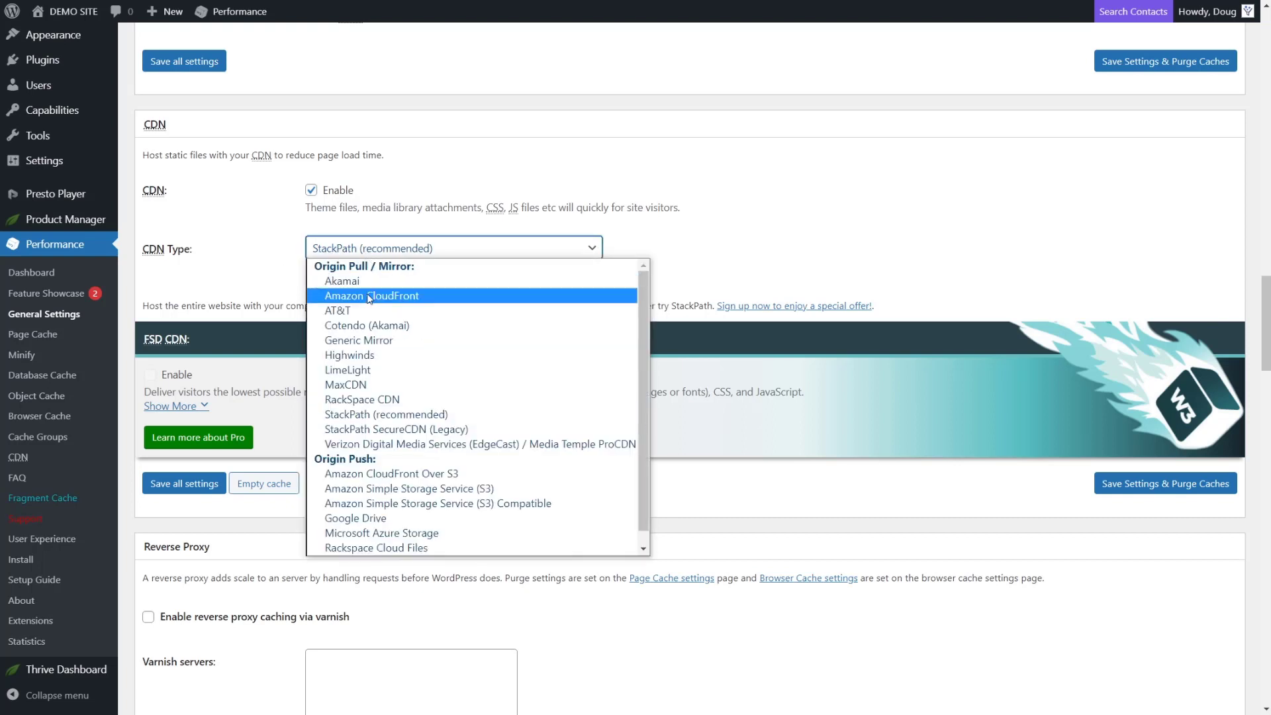
pyautogui.scroll(-1, 386, 374)
pyautogui.scroll(1, 381, 370)
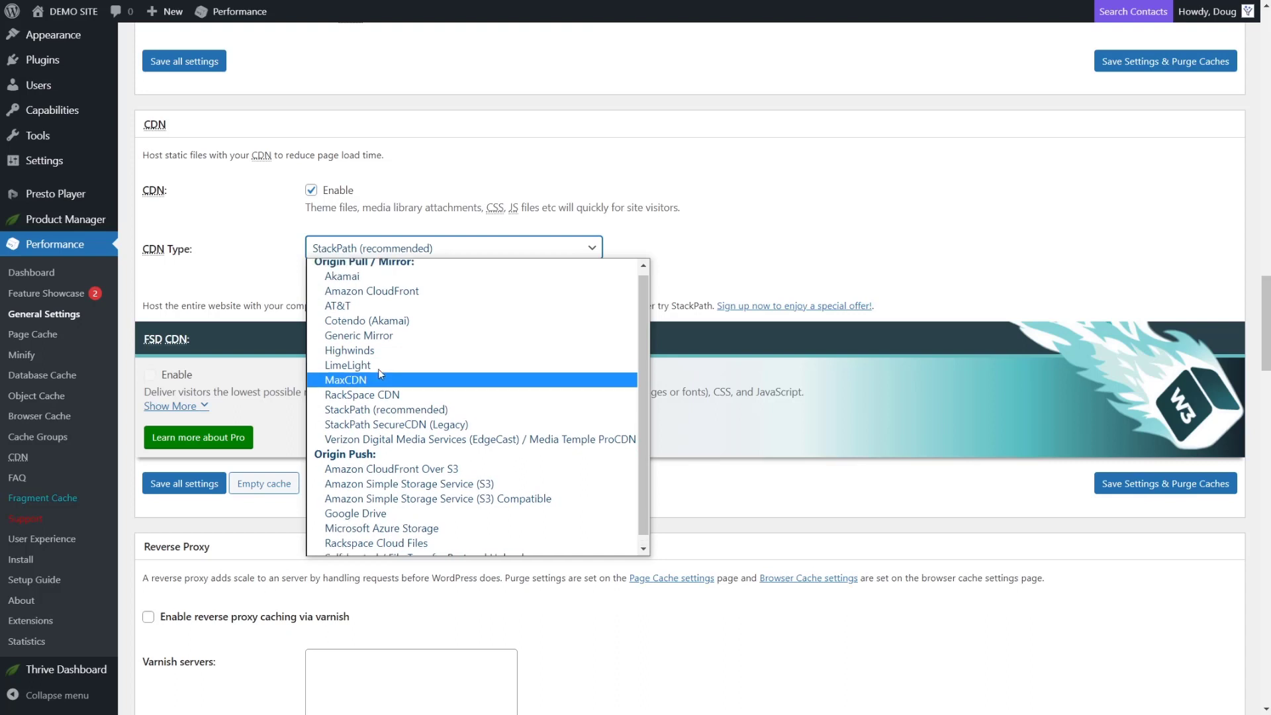
pyautogui.click(380, 340)
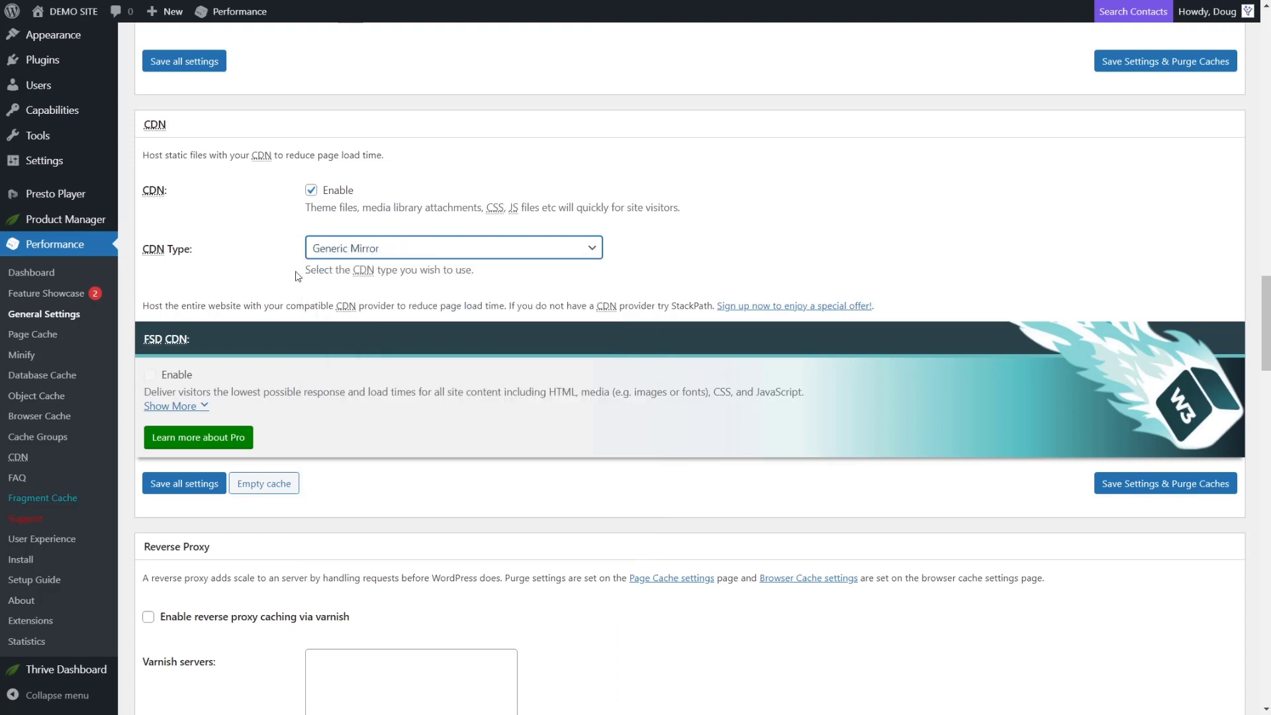
pyautogui.click(189, 489)
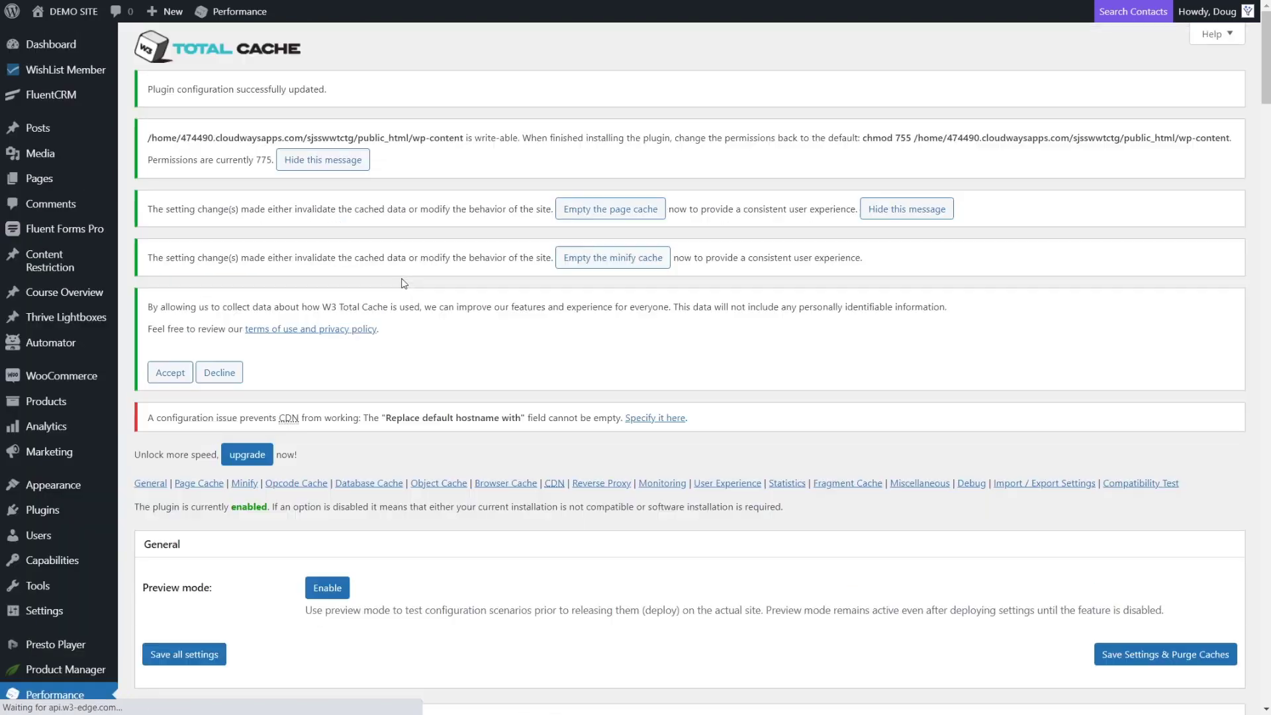
pyautogui.scroll(-15, 416, 339)
pyautogui.scroll(-20, 414, 343)
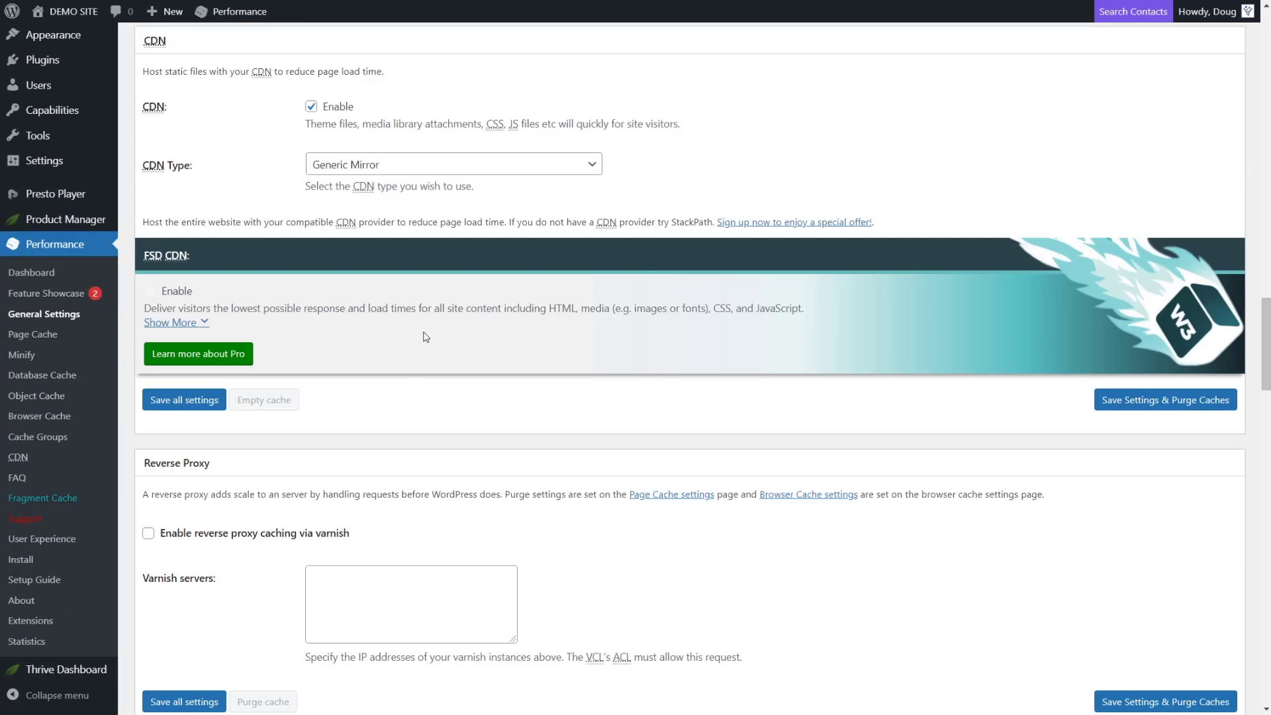
pyautogui.scroll(10, 298, 242)
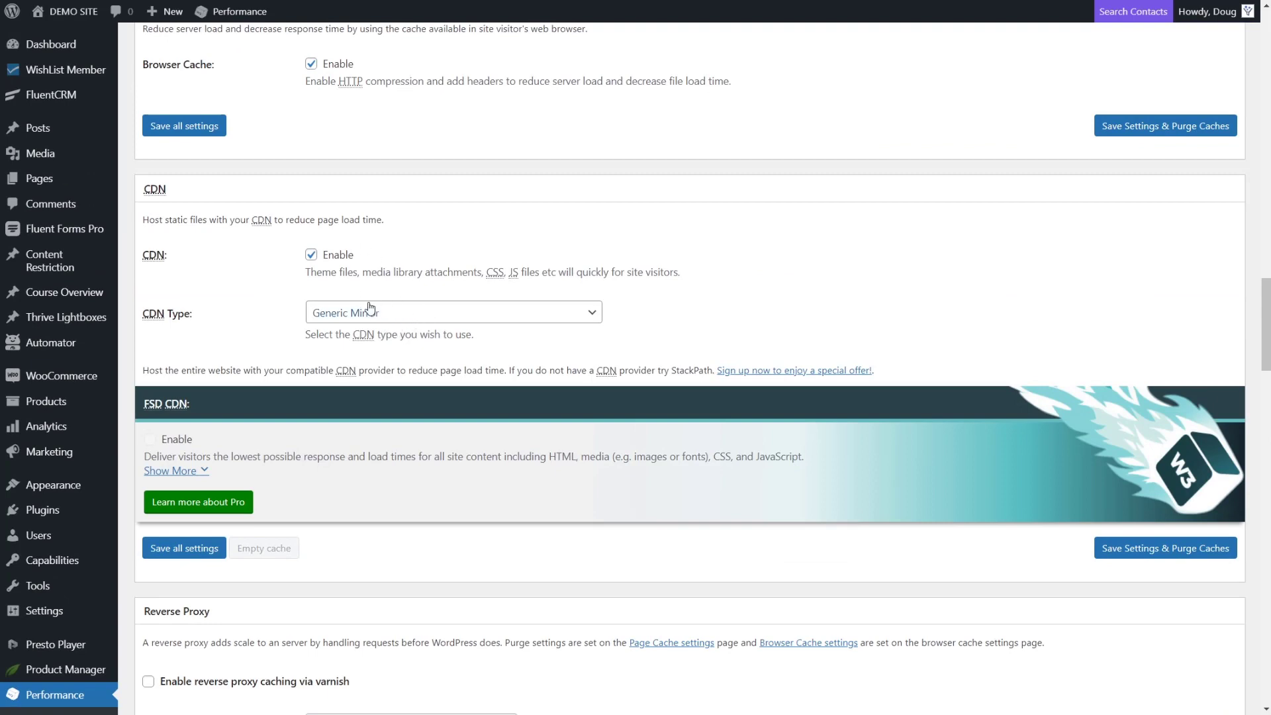
pyautogui.scroll(-5, 99, 544)
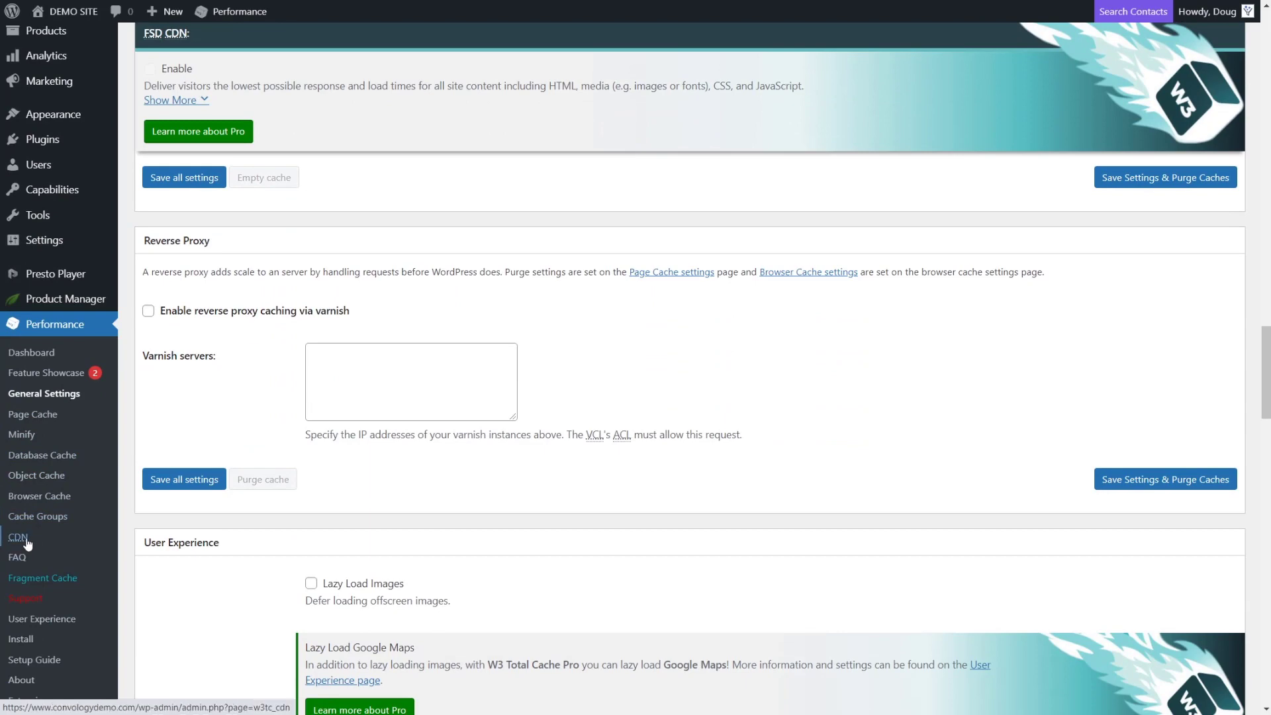
# Step: Go to Performance > CDN and select the empty Replace site's hostname with field
pyautogui.click(26, 548)
pyautogui.scroll(-10, 318, 357)
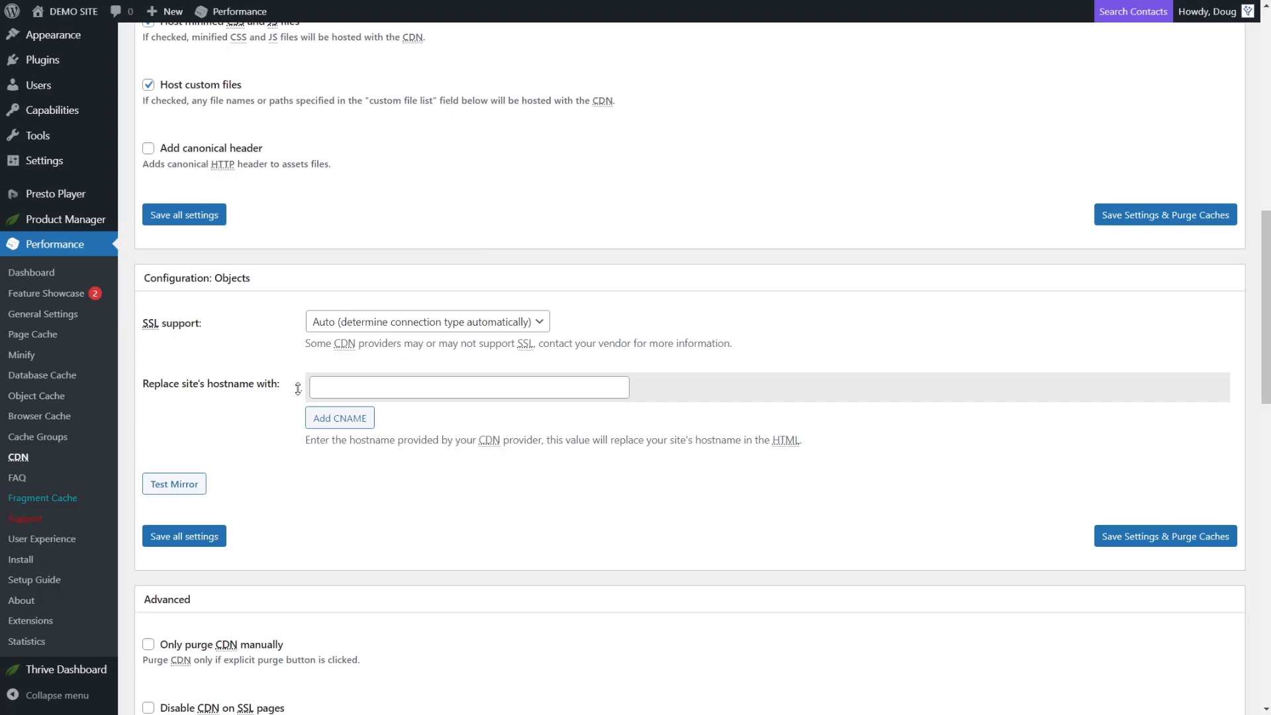
pyautogui.click(366, 378)
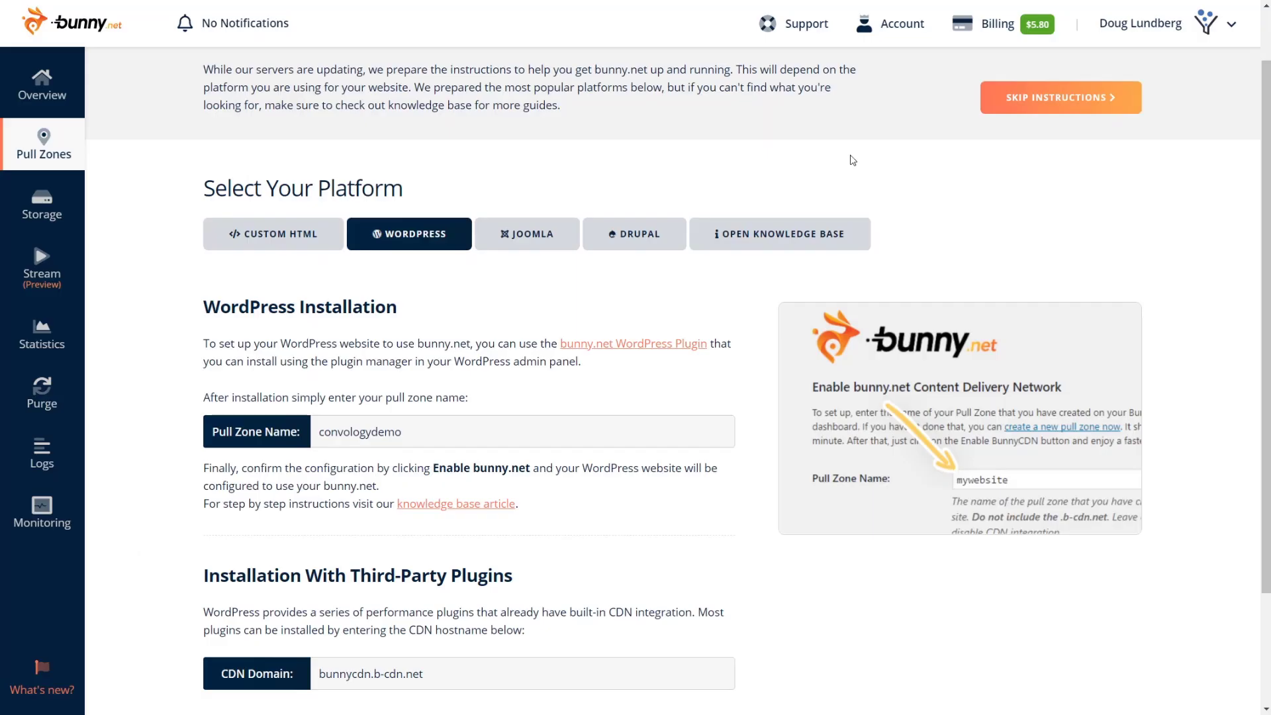
# Step: Skip the setup instructions and select the hostname convologydemo.b-cdn.net for copying
pyautogui.click(1067, 99)
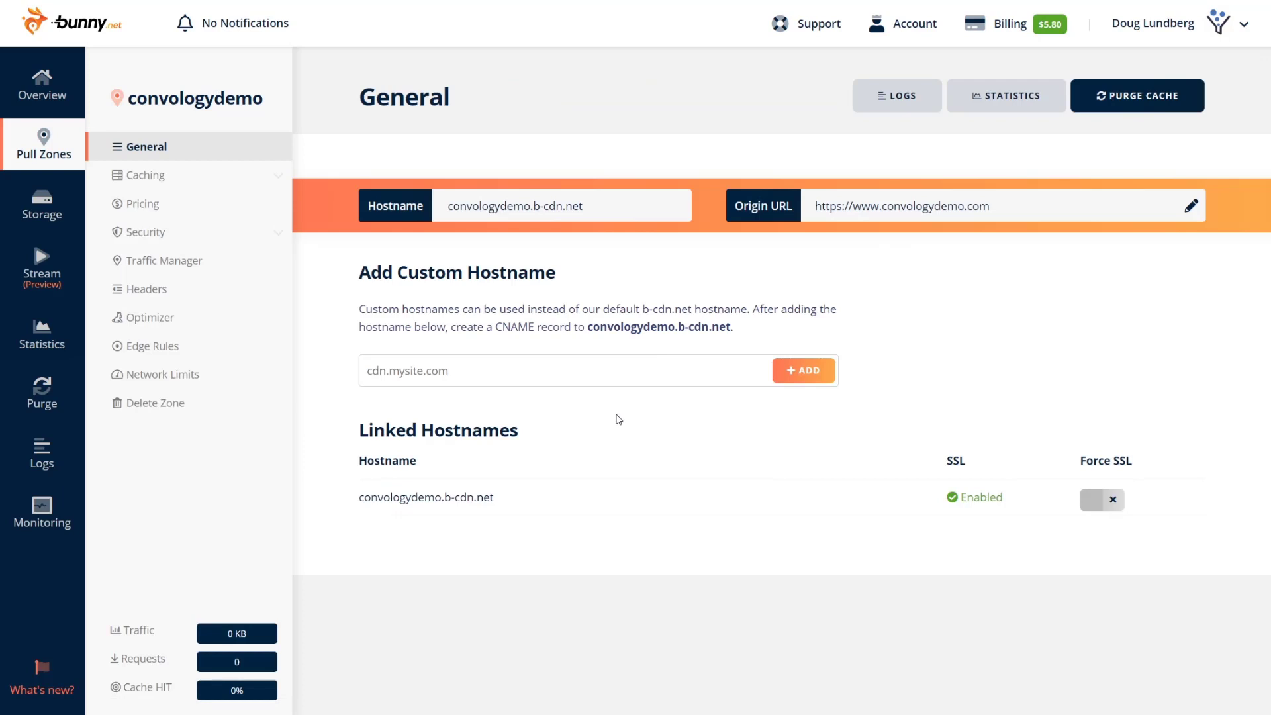
pyautogui.moveTo(495, 498); pyautogui.dragTo(359, 493)
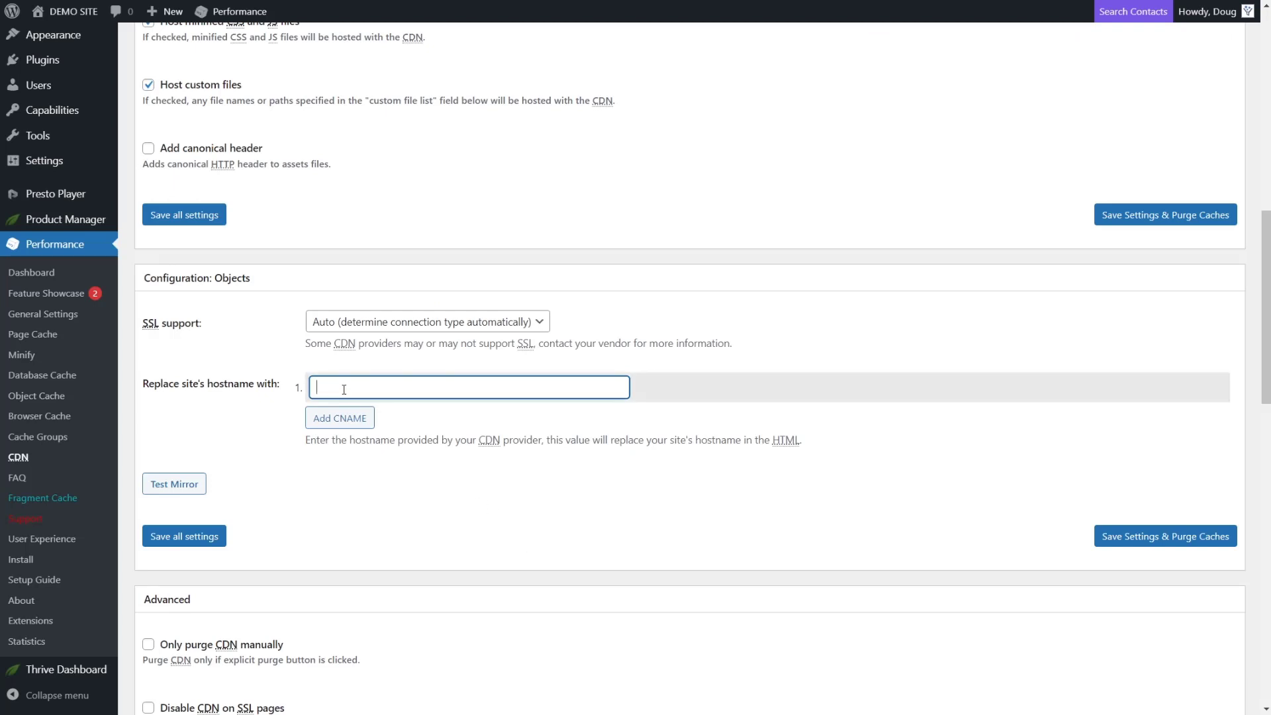
# Step: Paste convologydemo.b-cdn.net as the replacement hostname and save the CDN settings
pyautogui.write('convologydemo.b-cdn.net')
pyautogui.click(363, 515)
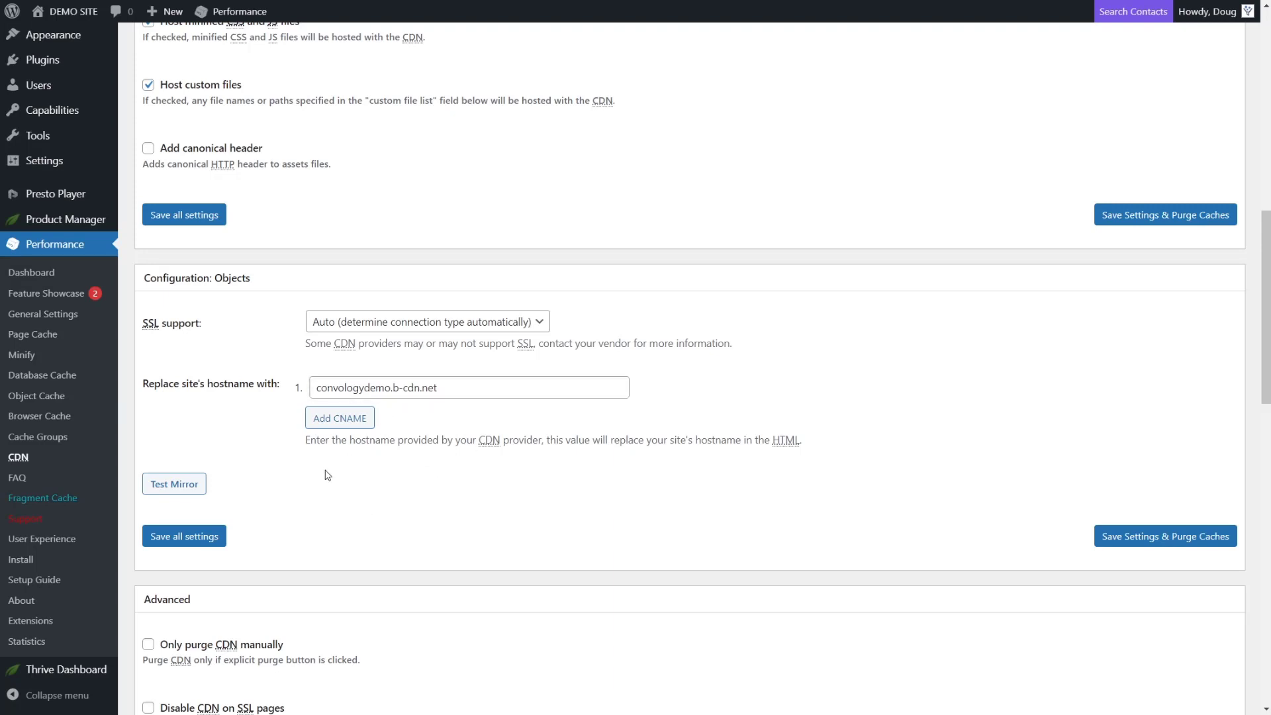
pyautogui.click(176, 547)
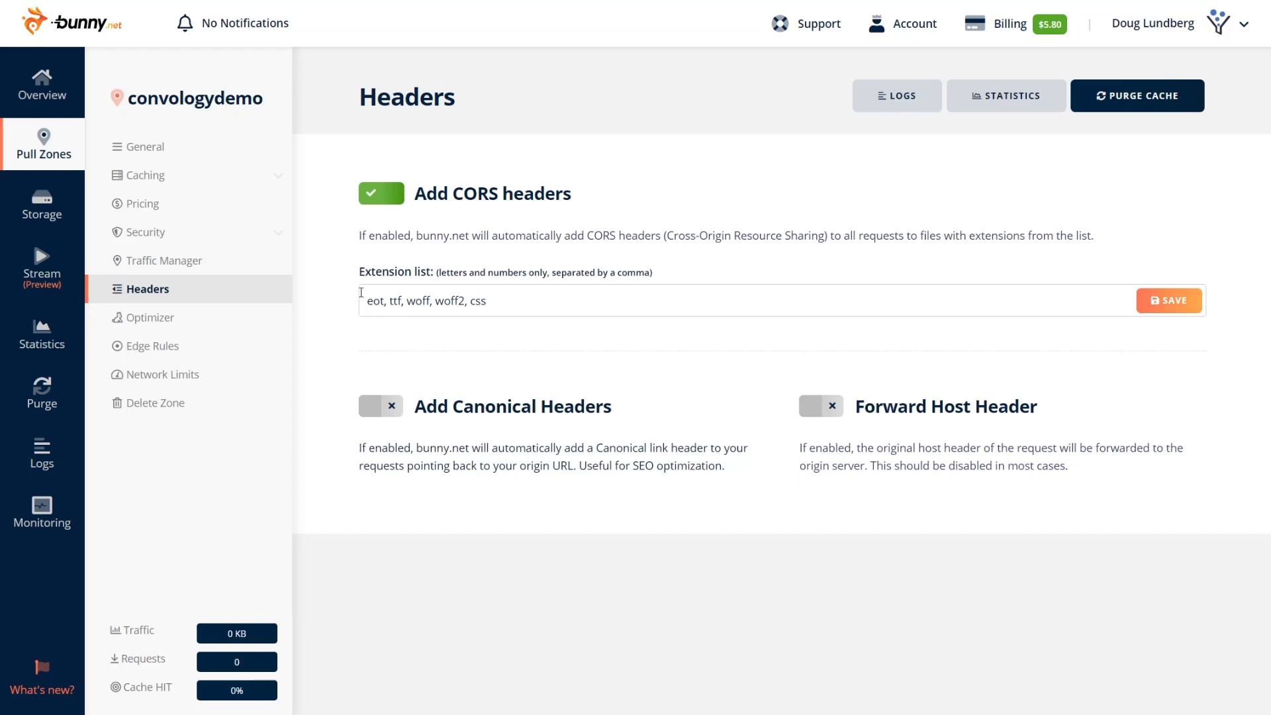
# Step: Return to the pull zone's General settings and select the hostname convologydemo.b-cdn.net
pyautogui.click(146, 149)
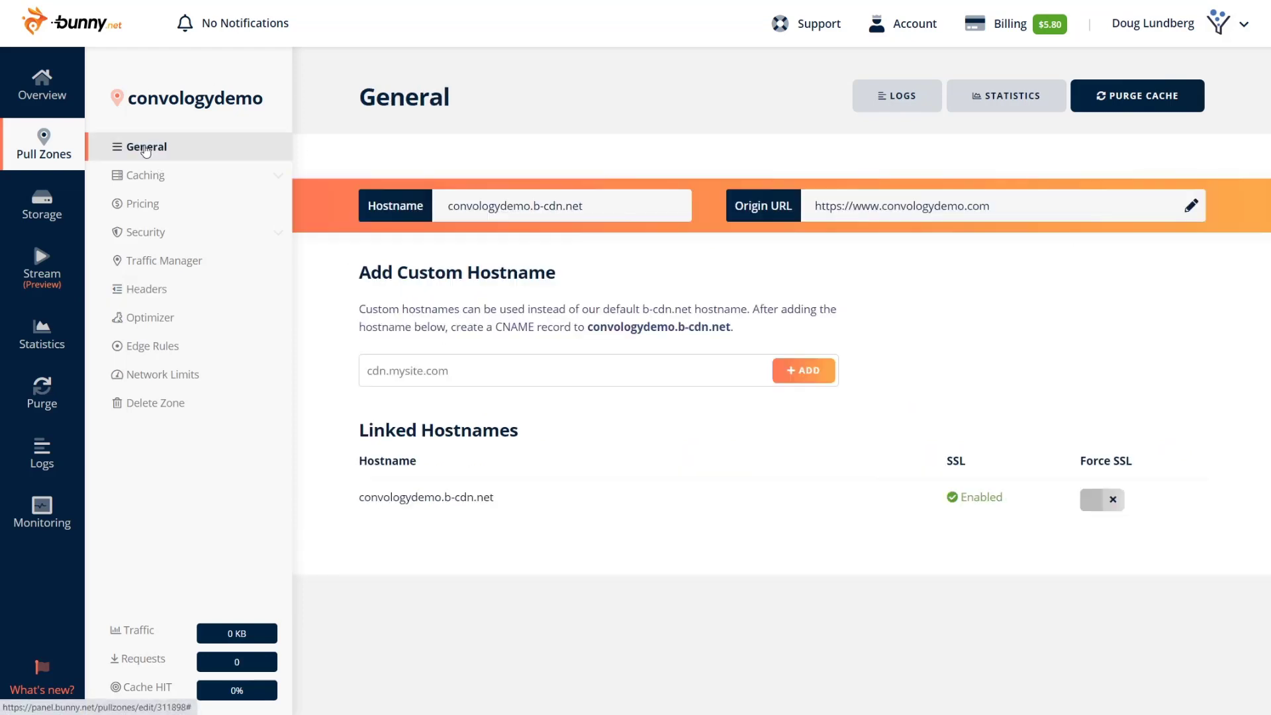
pyautogui.moveTo(494, 497); pyautogui.dragTo(361, 498)
pyautogui.hotkey('ctrl', 'c')
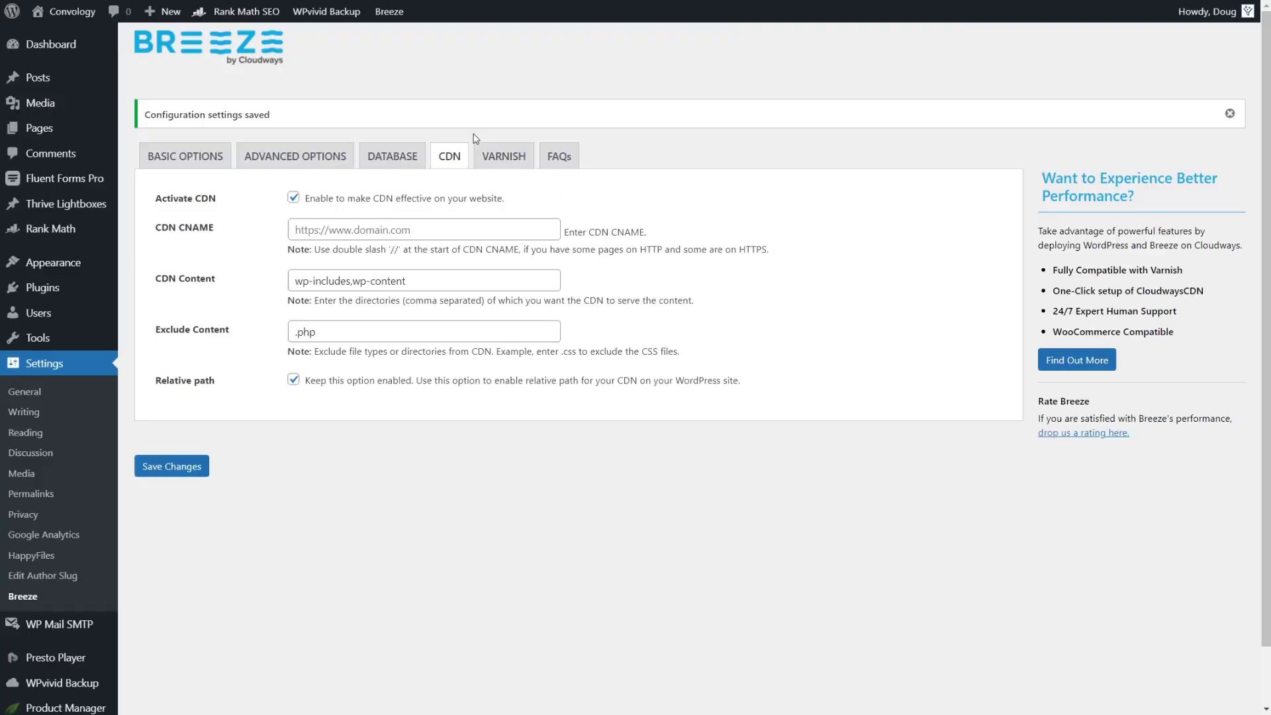
# Step: Fill Breeze's CDN CNAME with // followed by the pasted hostname convologydemo.b-cdn.net
pyautogui.click(302, 227)
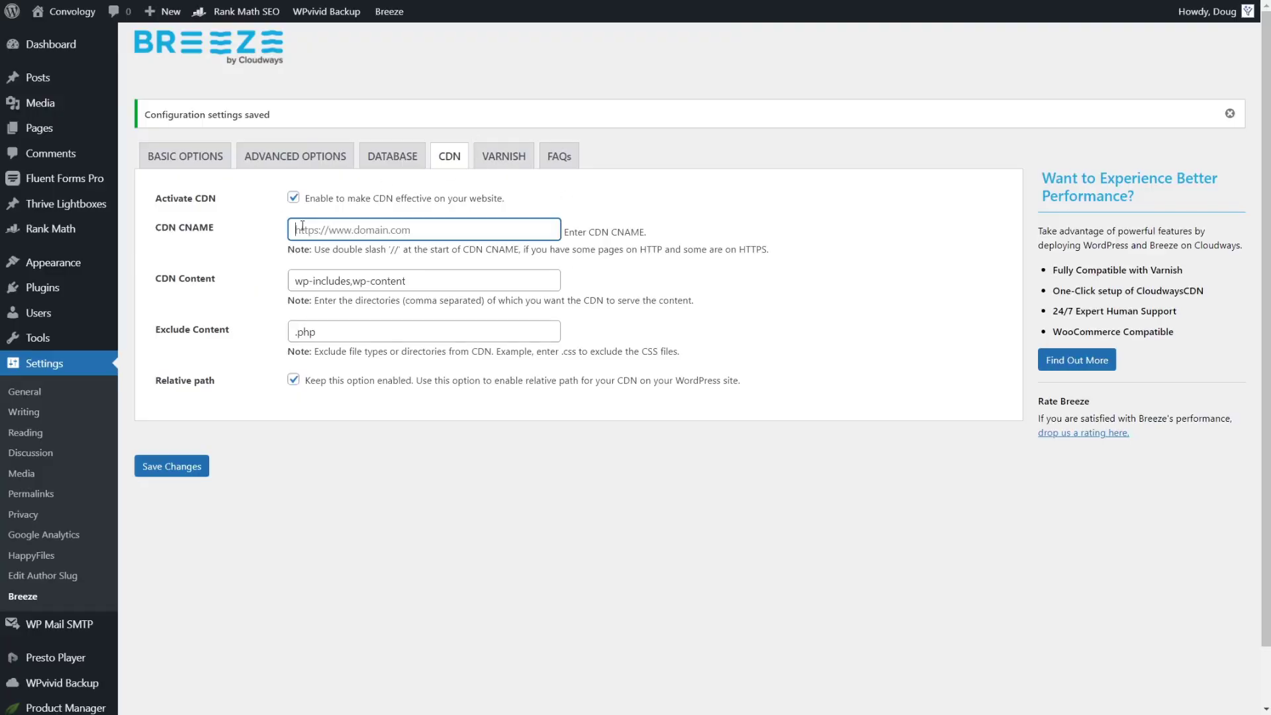
pyautogui.write('//')
pyautogui.hotkey('ctrl', 'v')
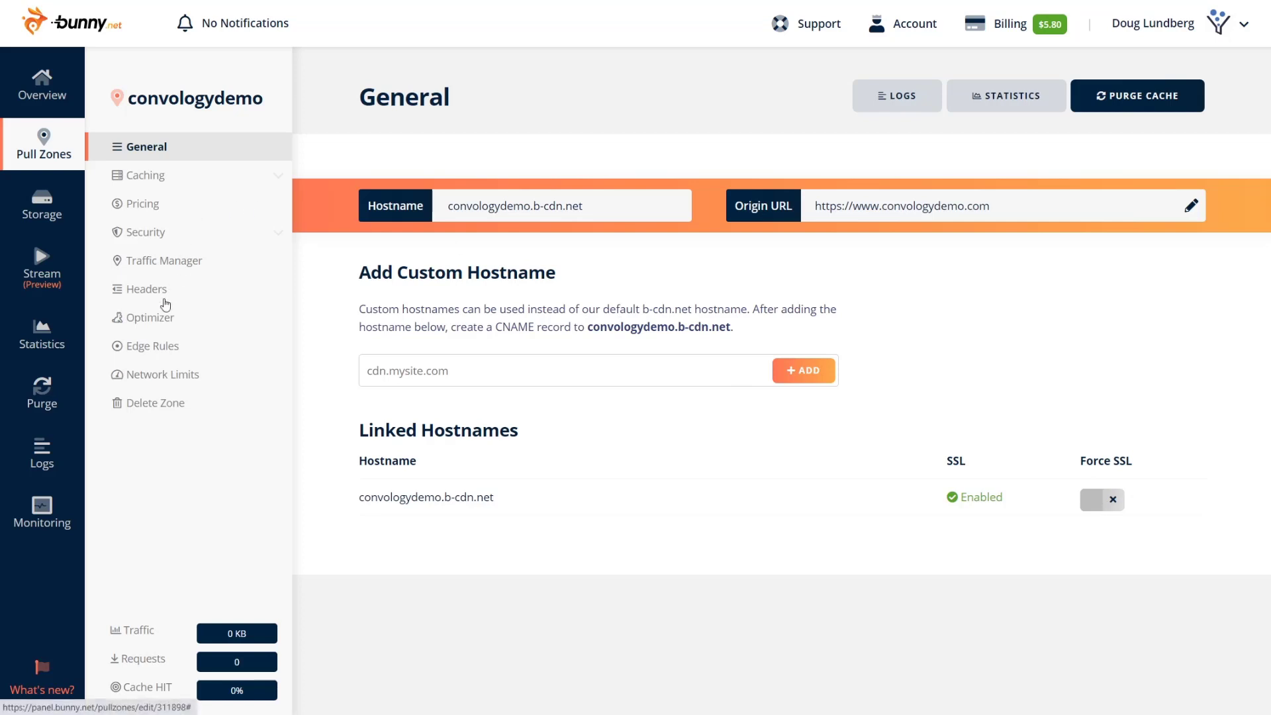
# Step: Review the pull zone's Headers settings, then return to the Overview showing 16.32 GB bandwidth used
pyautogui.click(142, 289)
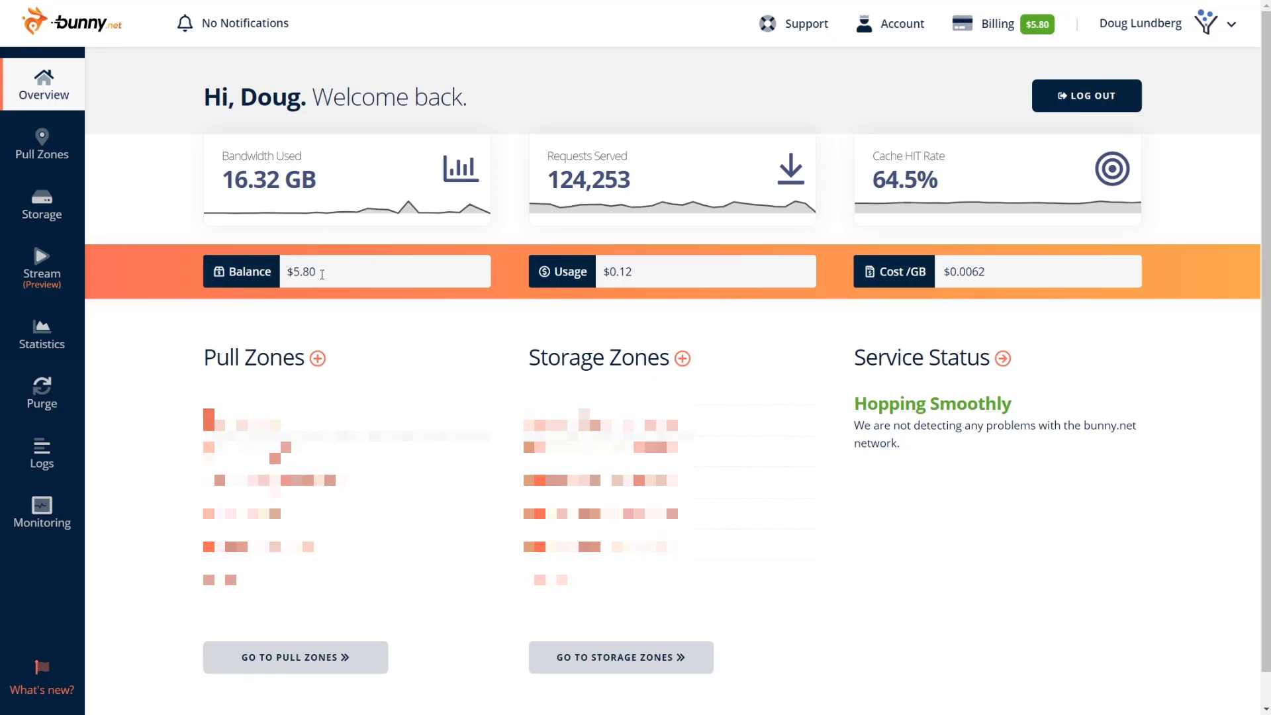
pyautogui.moveTo(318, 272); pyautogui.dragTo(292, 272)
pyautogui.click(325, 315)
pyautogui.moveTo(640, 273); pyautogui.dragTo(608, 277)
pyautogui.click(945, 271)
pyautogui.moveTo(639, 276); pyautogui.dragTo(601, 272)
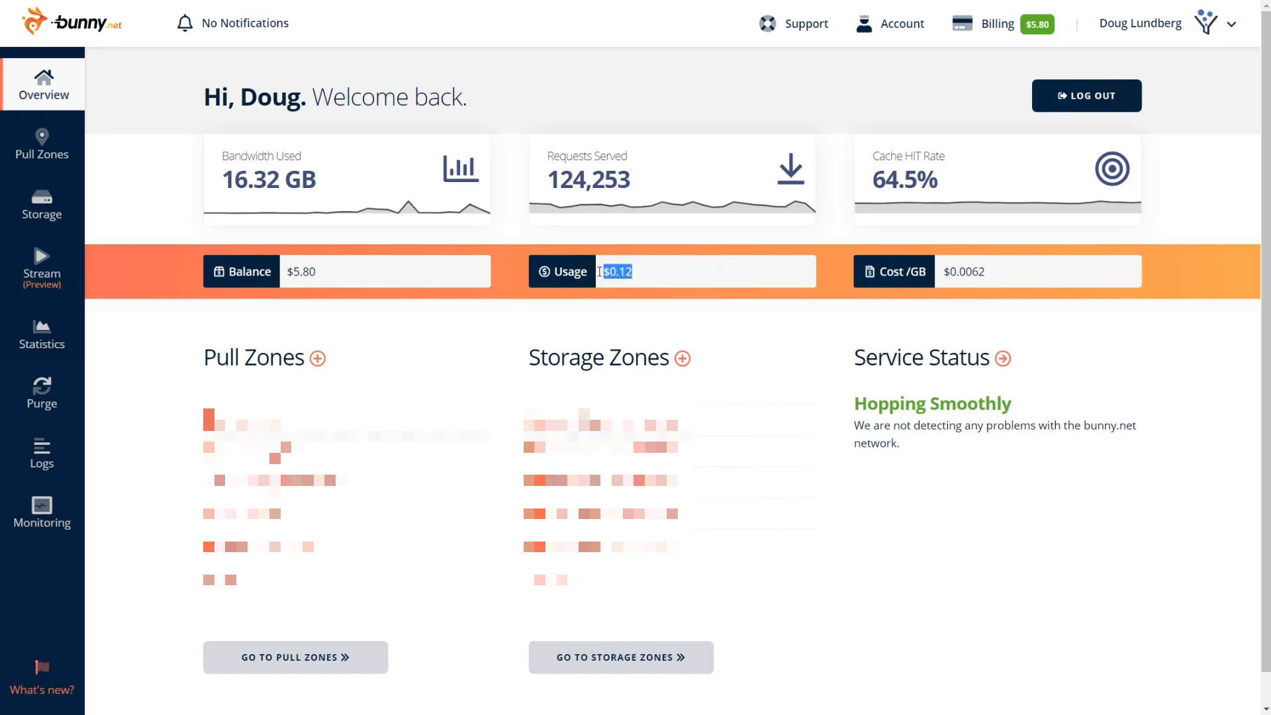